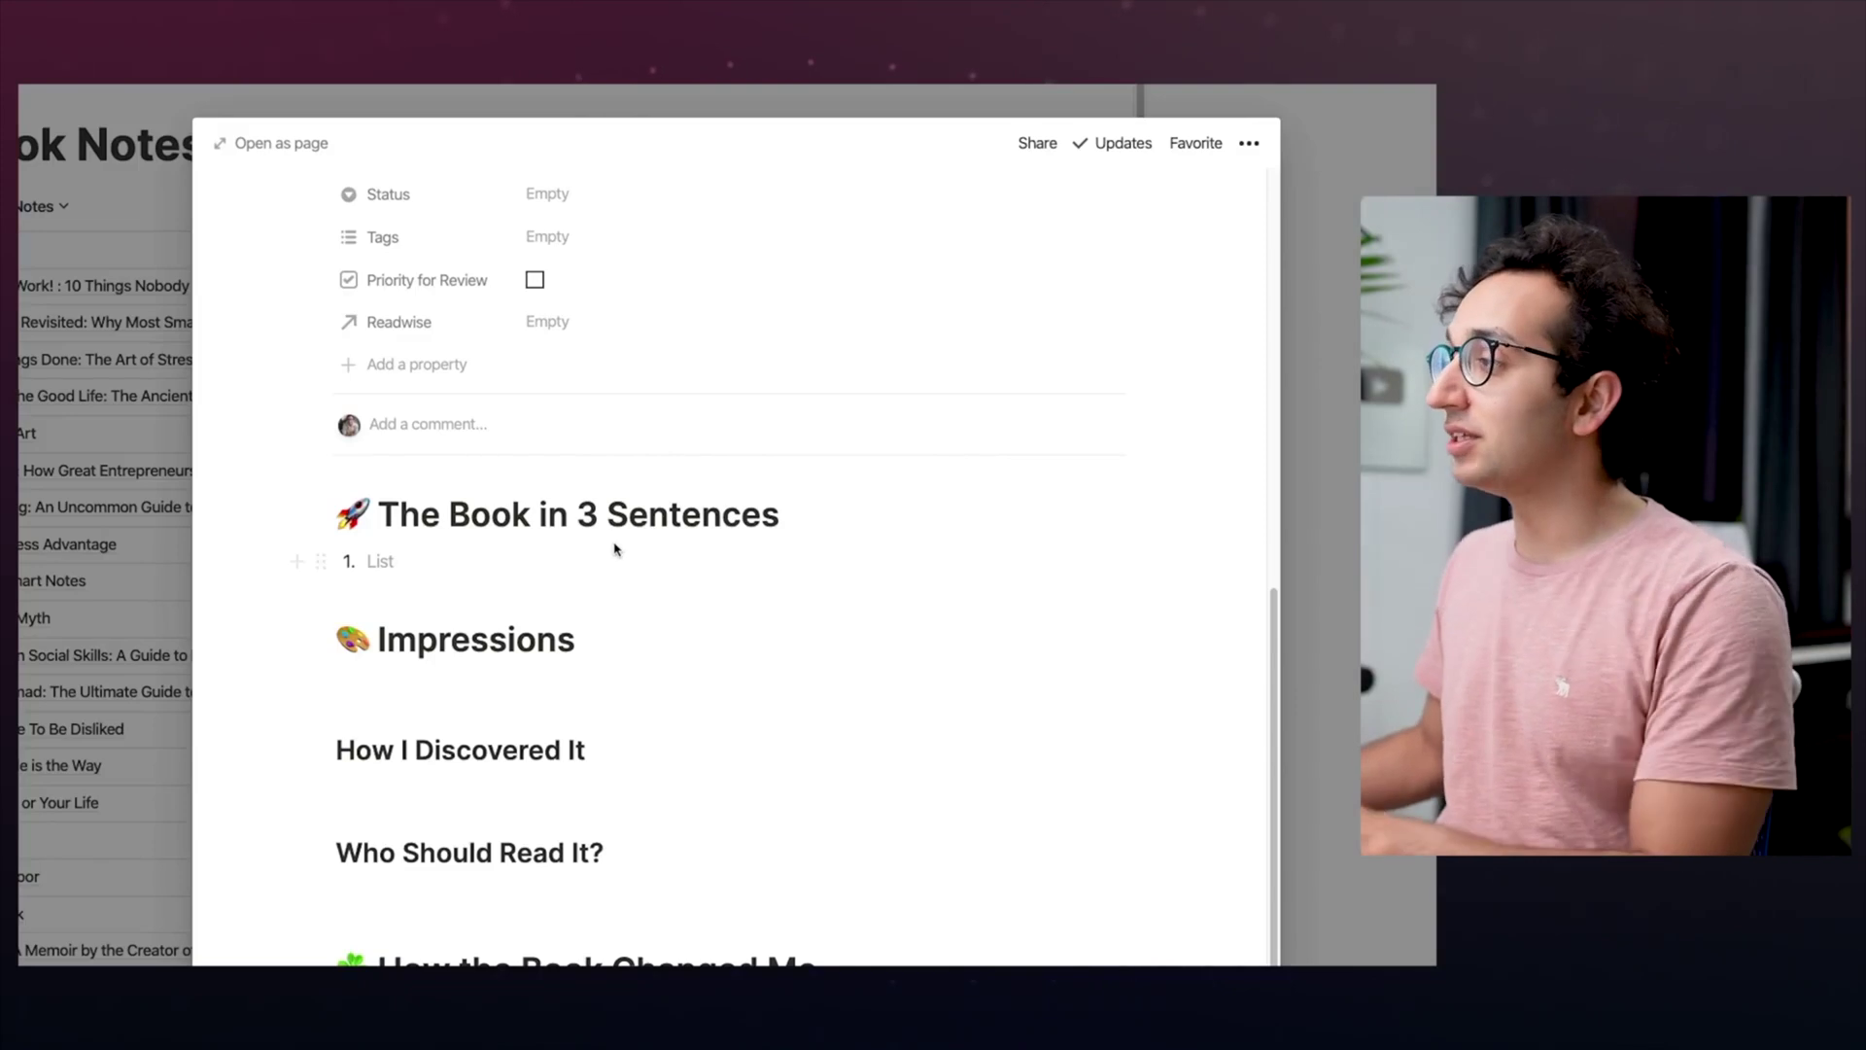
Highlight the template headings, including the 'Who Should Read It?' heading
{"action": "left_click_drag", "start_coordinate": [379, 640], "coordinate": [576, 641]}
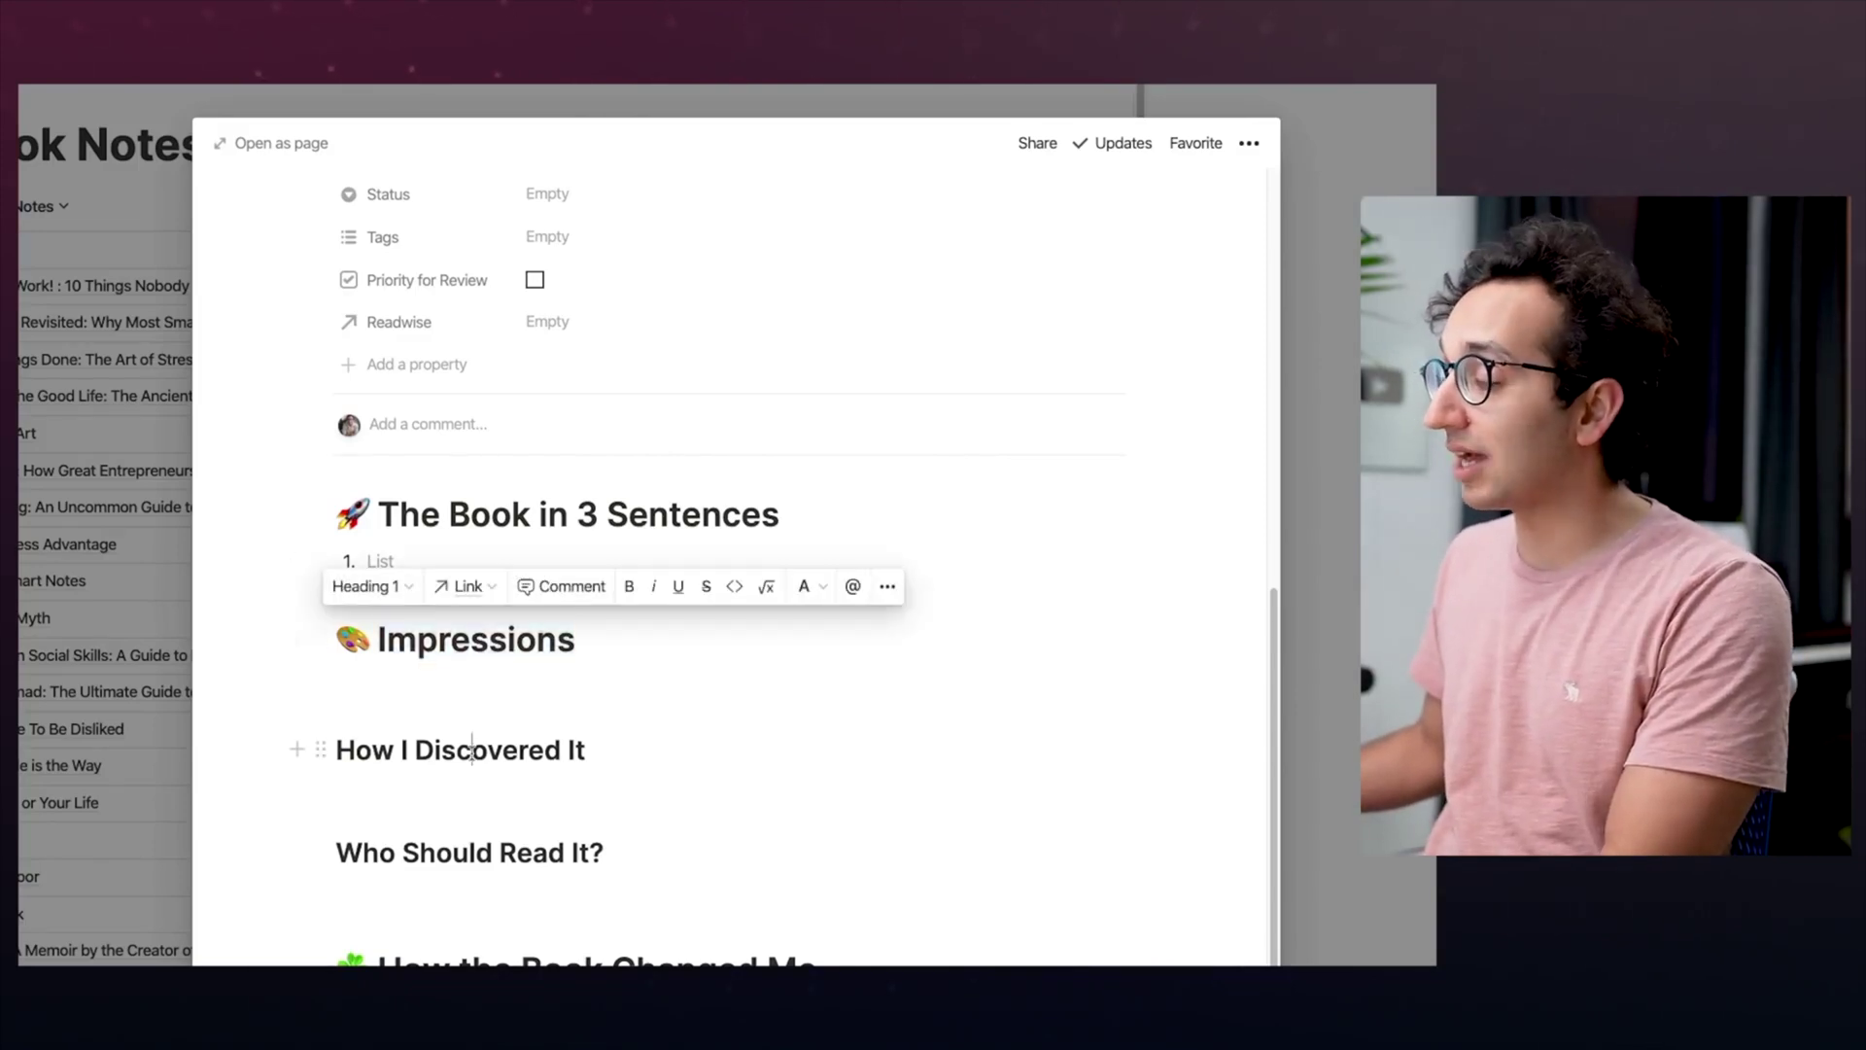
{"action": "left_click_drag", "start_coordinate": [337, 750], "coordinate": [589, 751]}
{"action": "scroll", "coordinate": [439, 525], "scroll_direction": "down", "scroll_amount": 3}
{"action": "triple_click", "coordinate": [440, 525]}
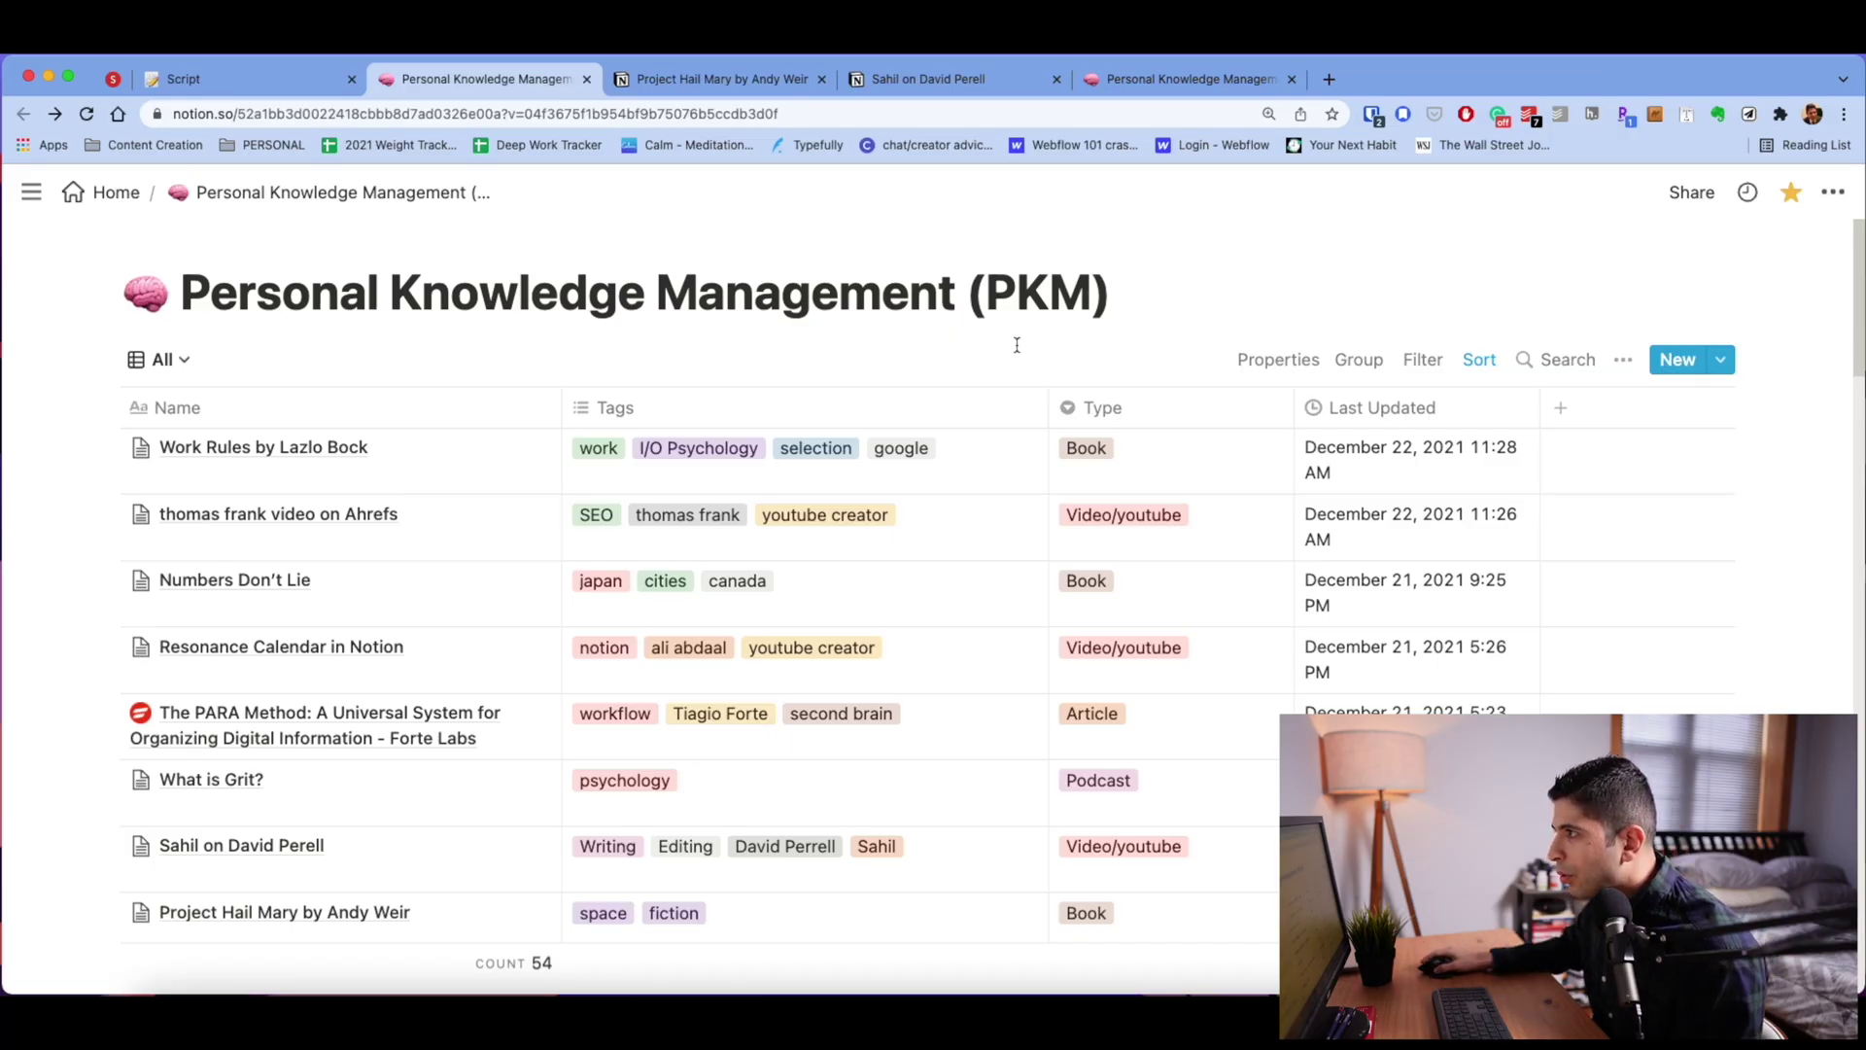
Browse the Project Hail Mary note, then scroll the Sahil on David Perell note to its YouTube embed
{"action": "left_click", "coordinate": [729, 79]}
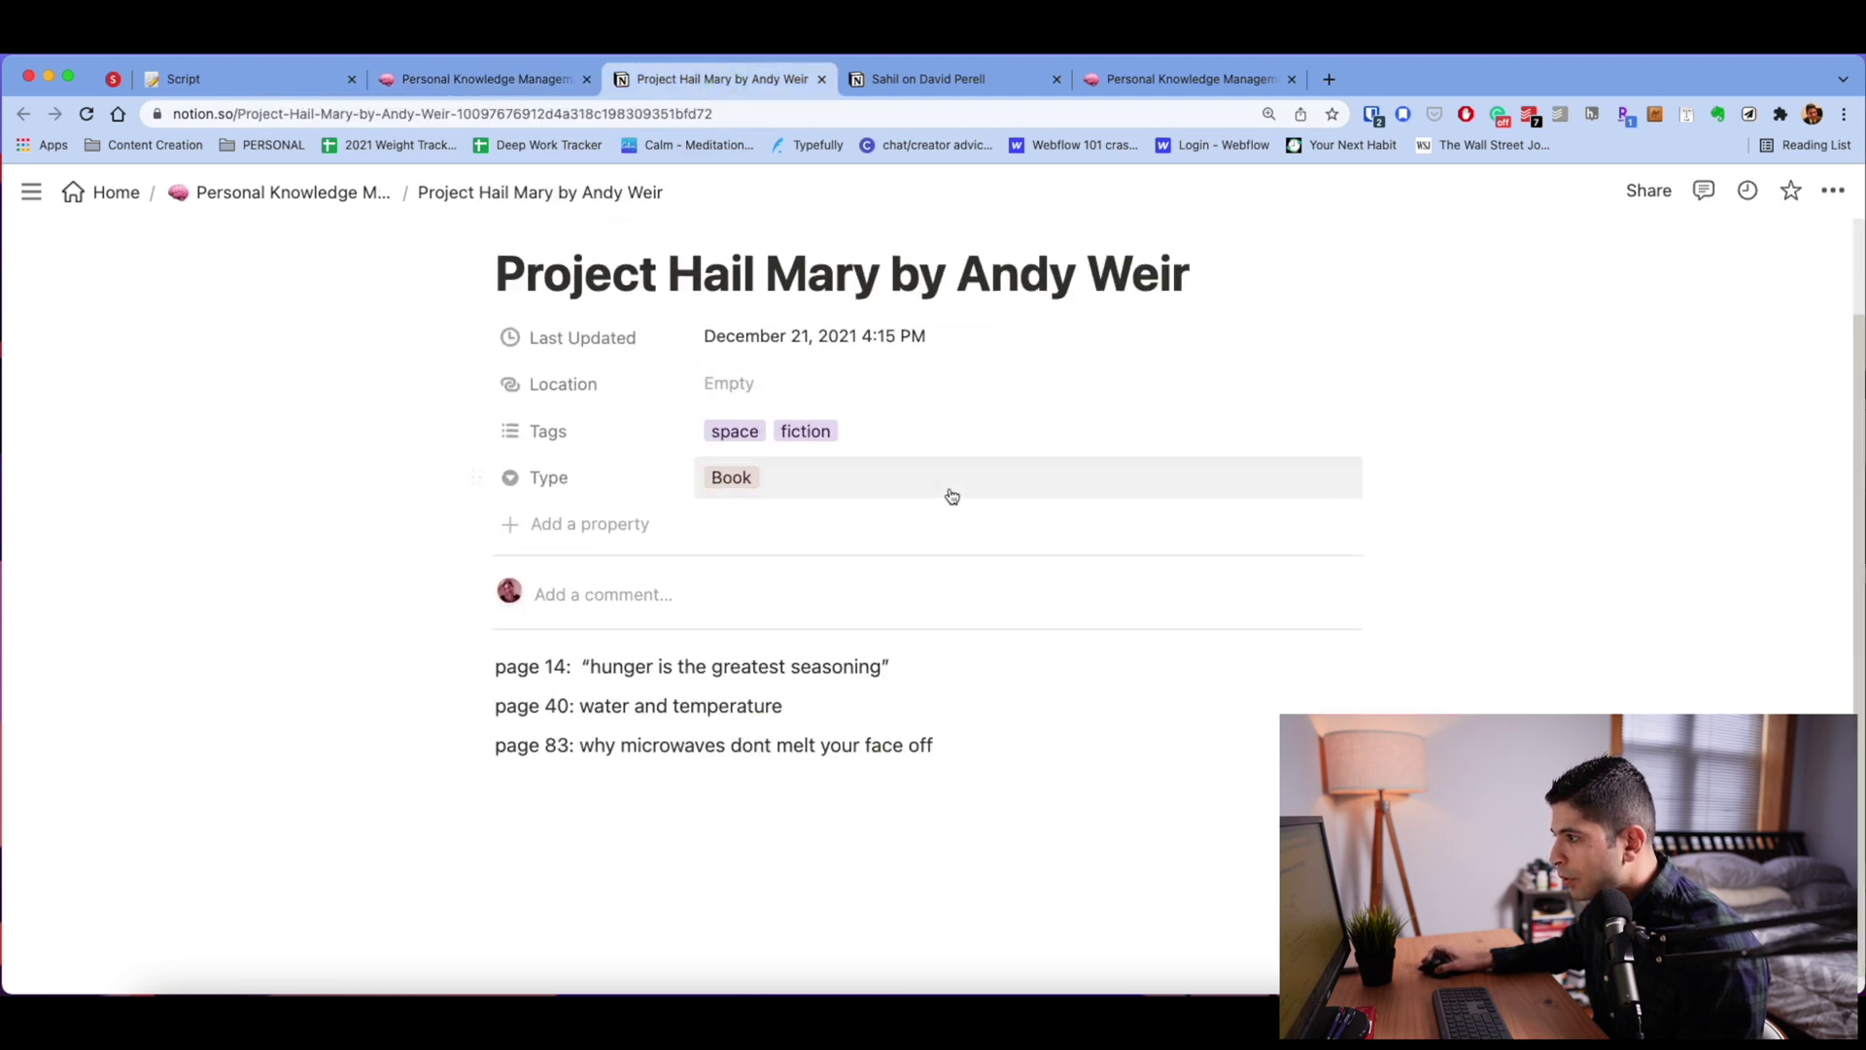
{"action": "scroll", "coordinate": [948, 494], "scroll_direction": "up", "scroll_amount": 2}
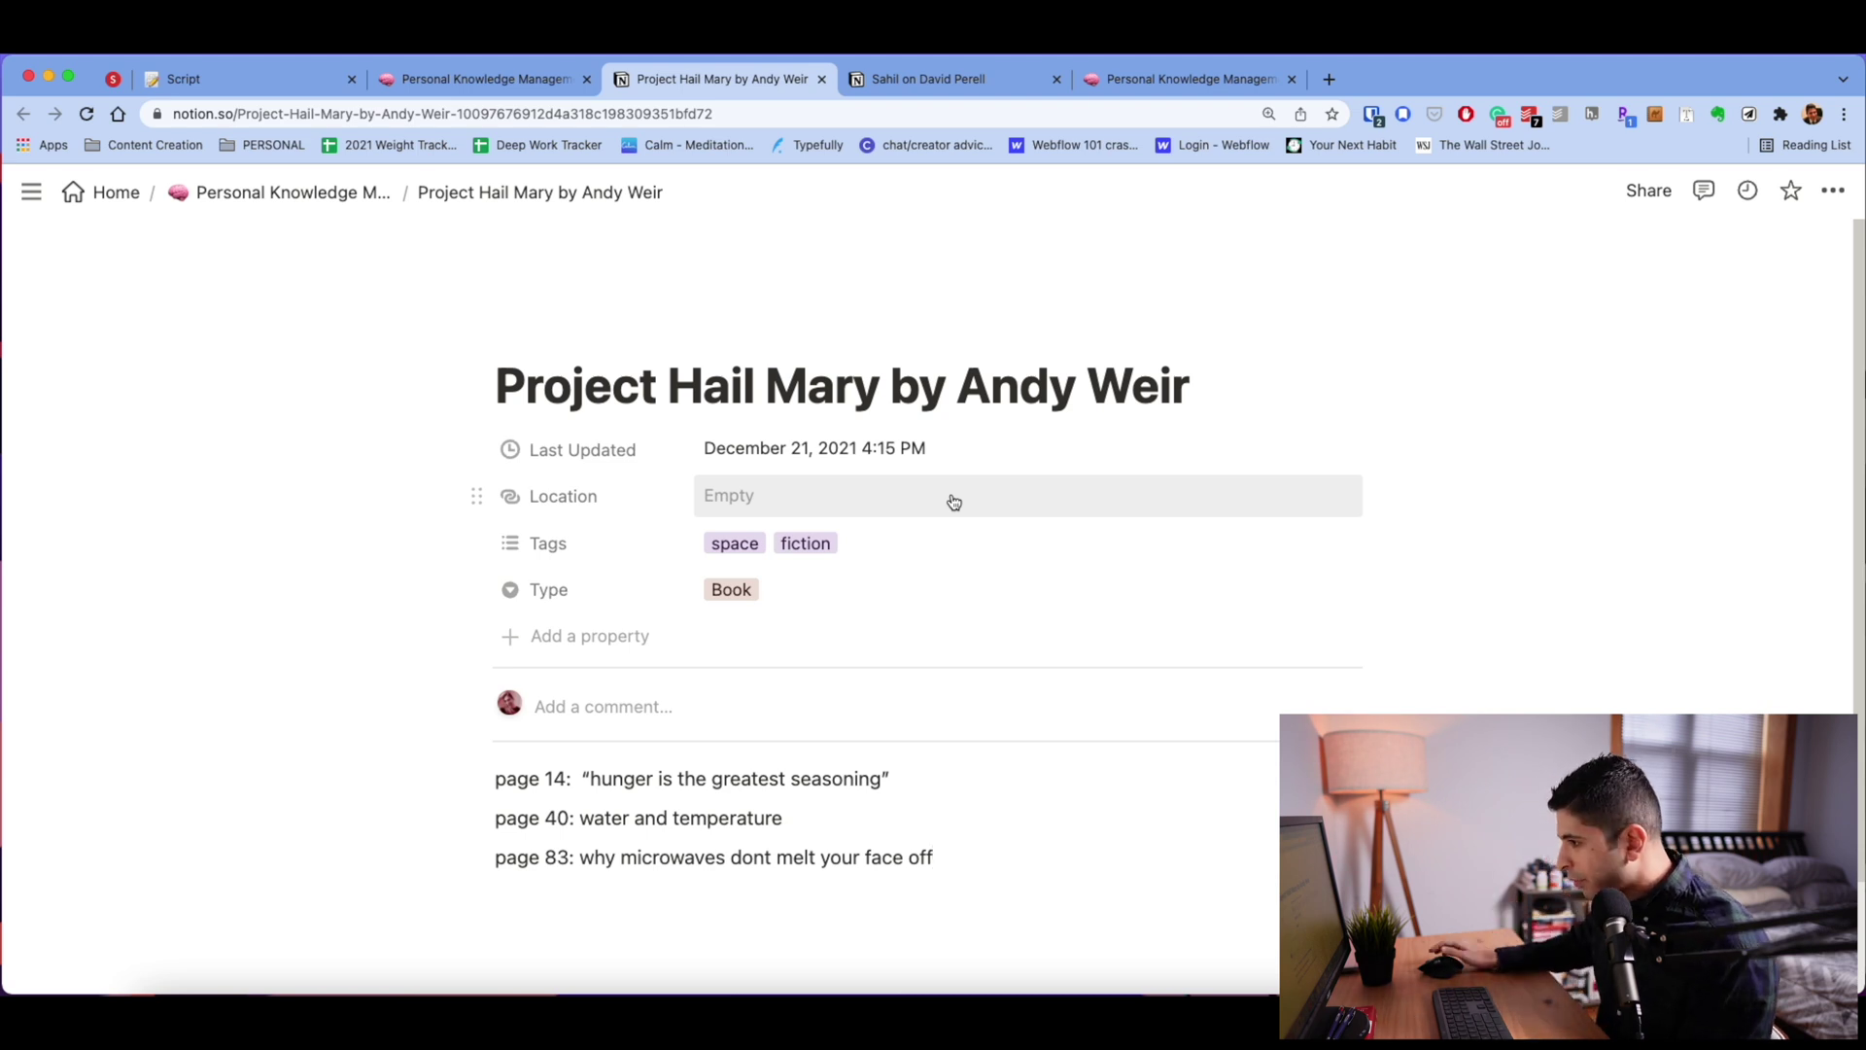
{"action": "scroll", "coordinate": [933, 489], "scroll_direction": "down", "scroll_amount": 1}
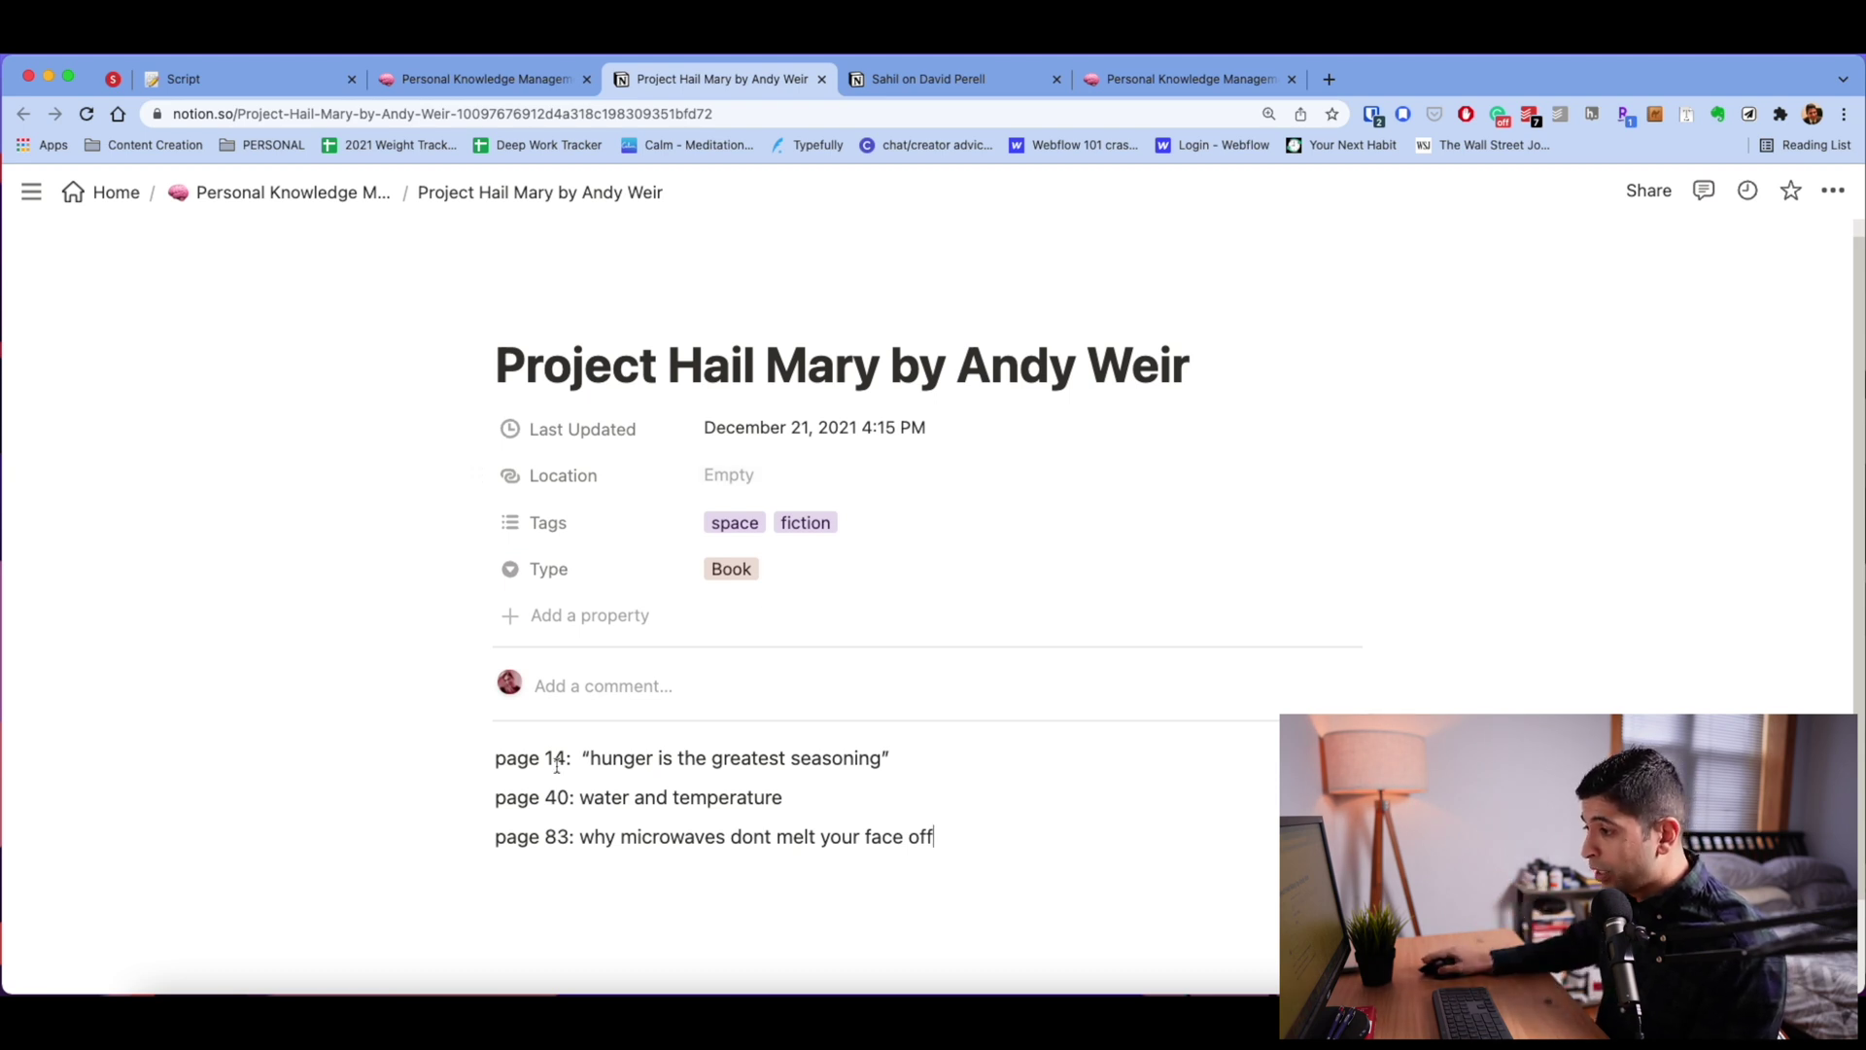
{"action": "scroll", "coordinate": [632, 768], "scroll_direction": "down", "scroll_amount": 1}
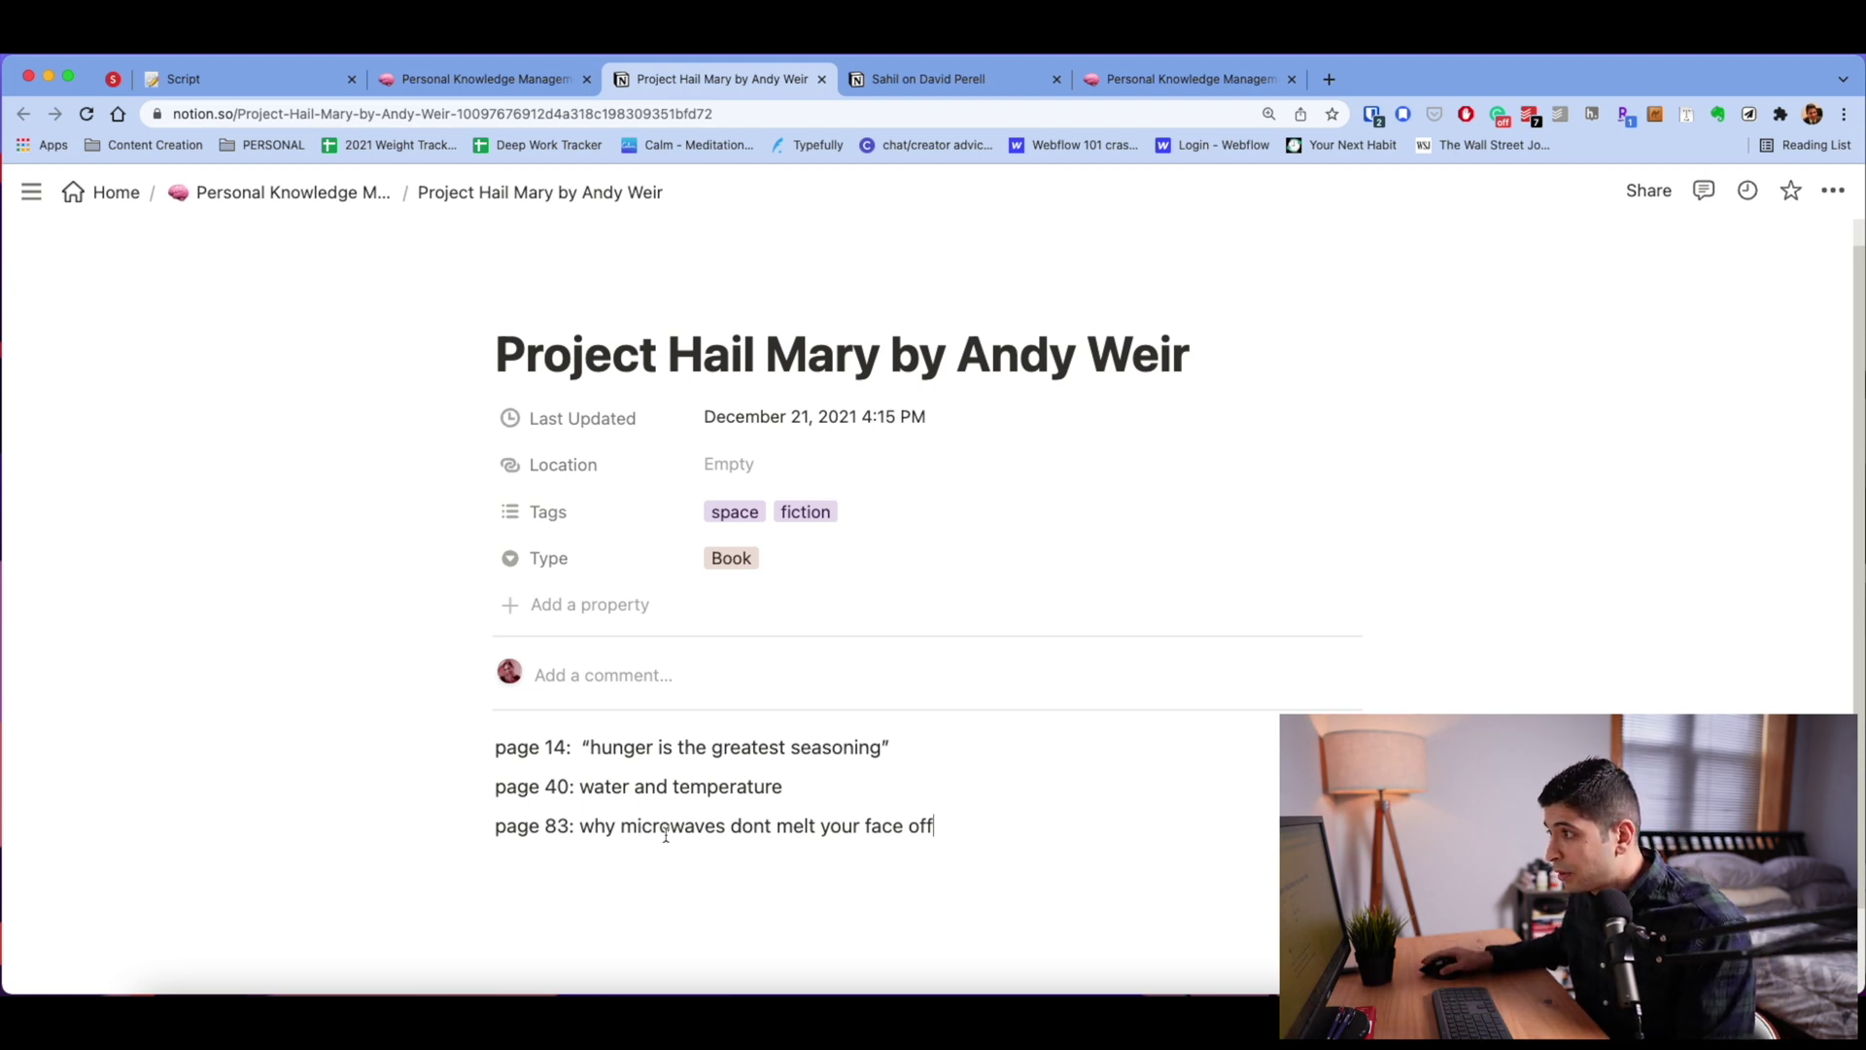
{"action": "left_click", "coordinate": [928, 90]}
{"action": "scroll", "coordinate": [948, 622], "scroll_direction": "down", "scroll_amount": 5}
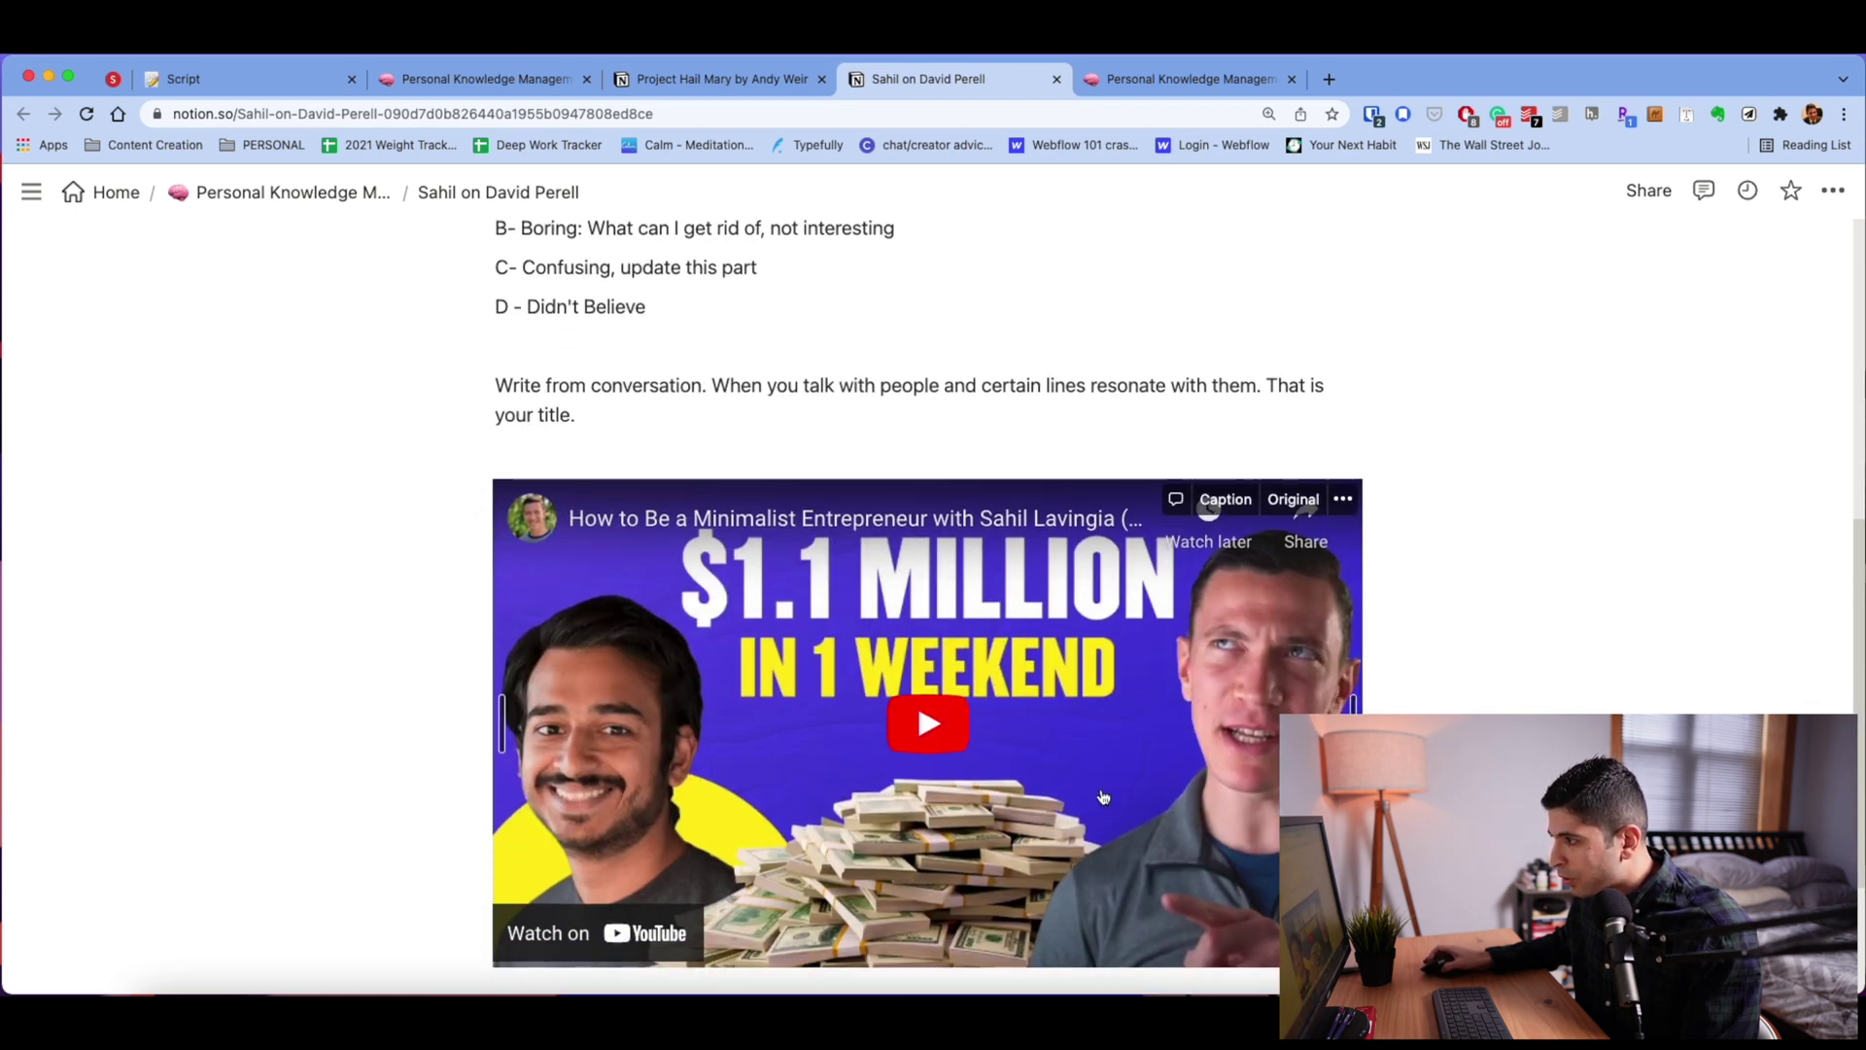
Scroll the Sahil note, highlight the 8:41 playback timestamp, then deselect it
{"action": "scroll", "coordinate": [1103, 797], "scroll_direction": "up", "scroll_amount": 5}
{"action": "scroll", "coordinate": [681, 646], "scroll_direction": "up", "scroll_amount": 1}
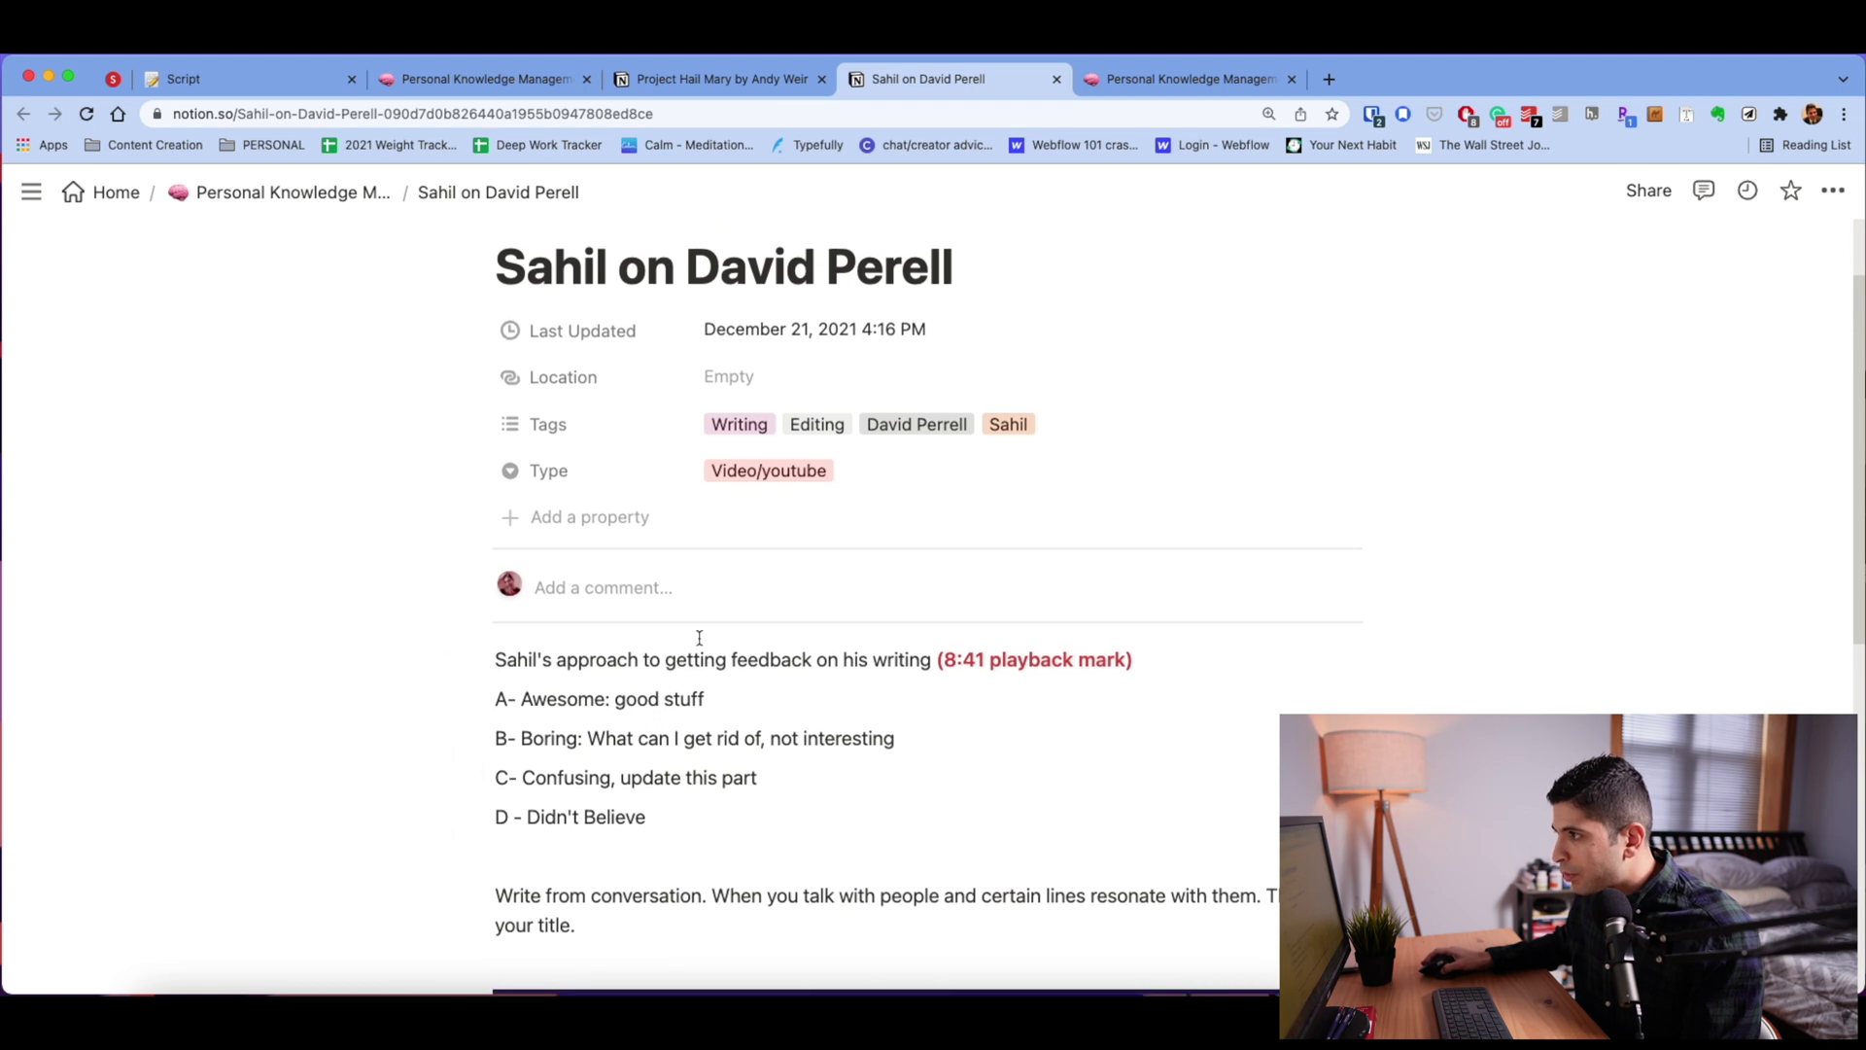
{"action": "scroll", "coordinate": [579, 272], "scroll_direction": "up", "scroll_amount": 1}
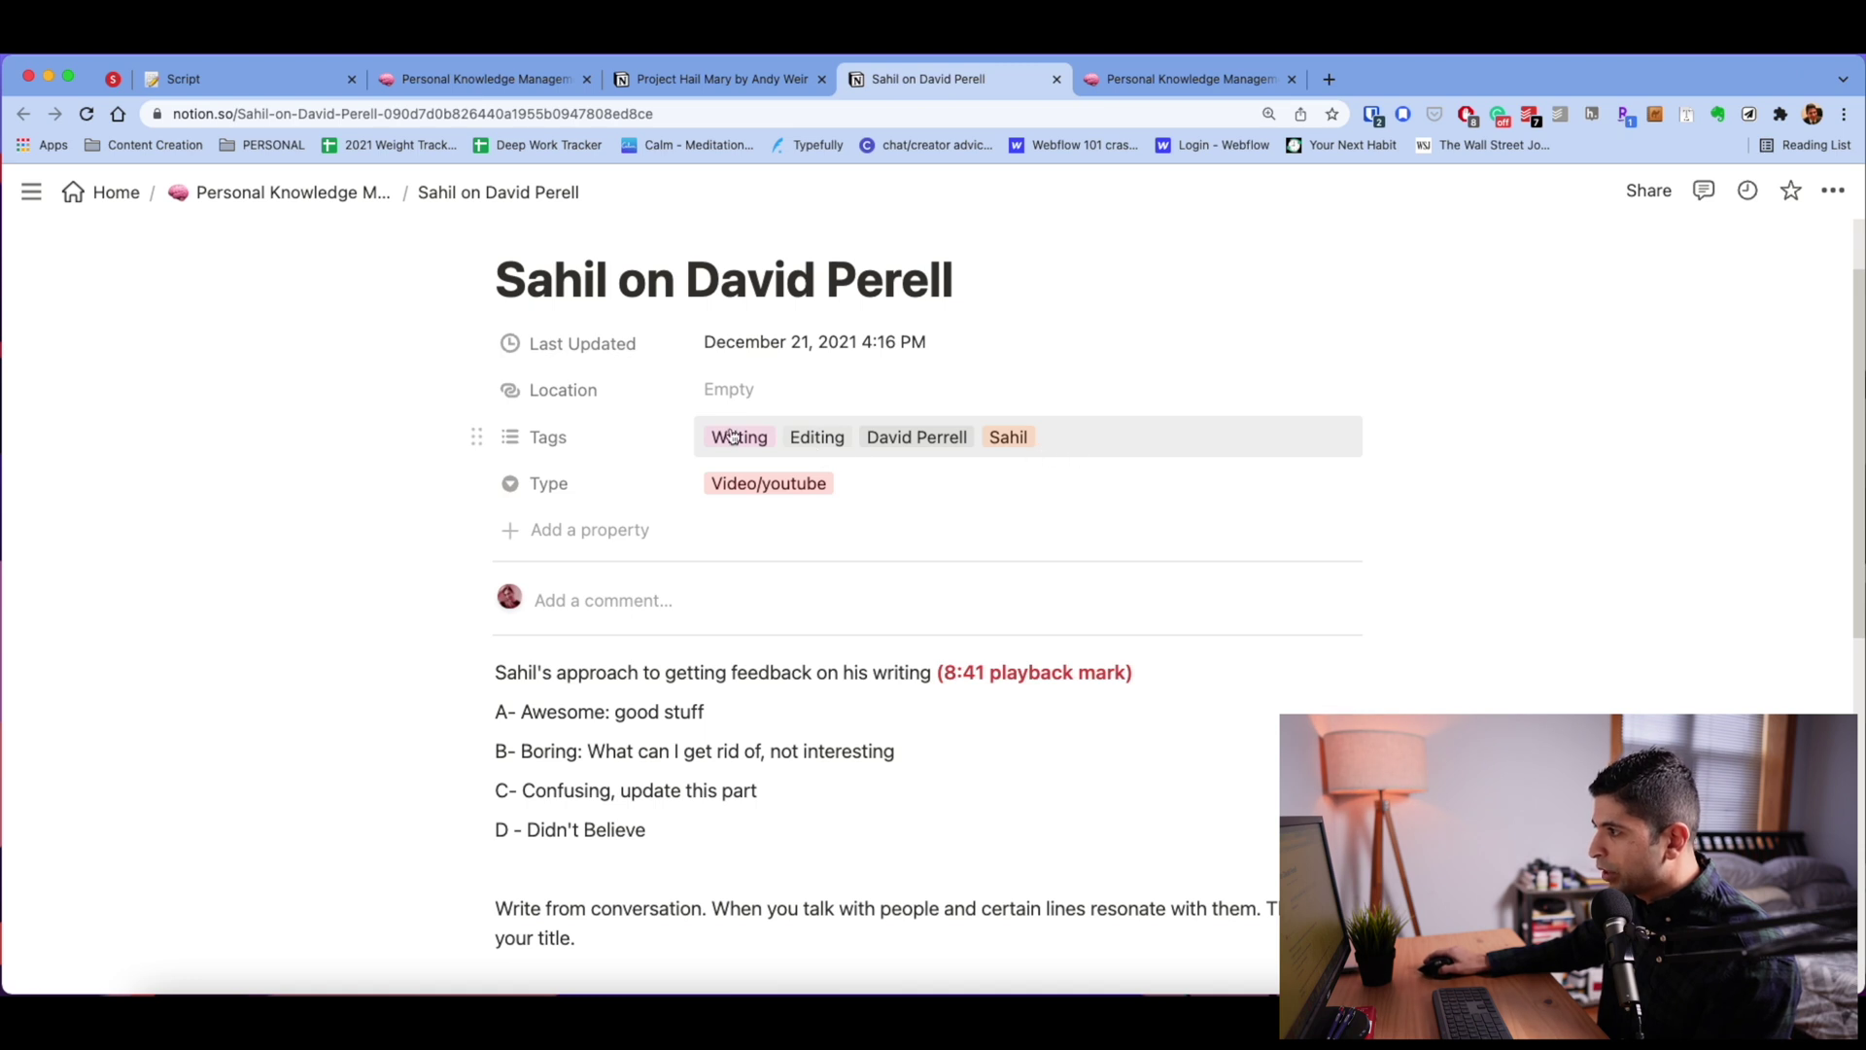
{"action": "scroll", "coordinate": [770, 455], "scroll_direction": "down", "scroll_amount": 3}
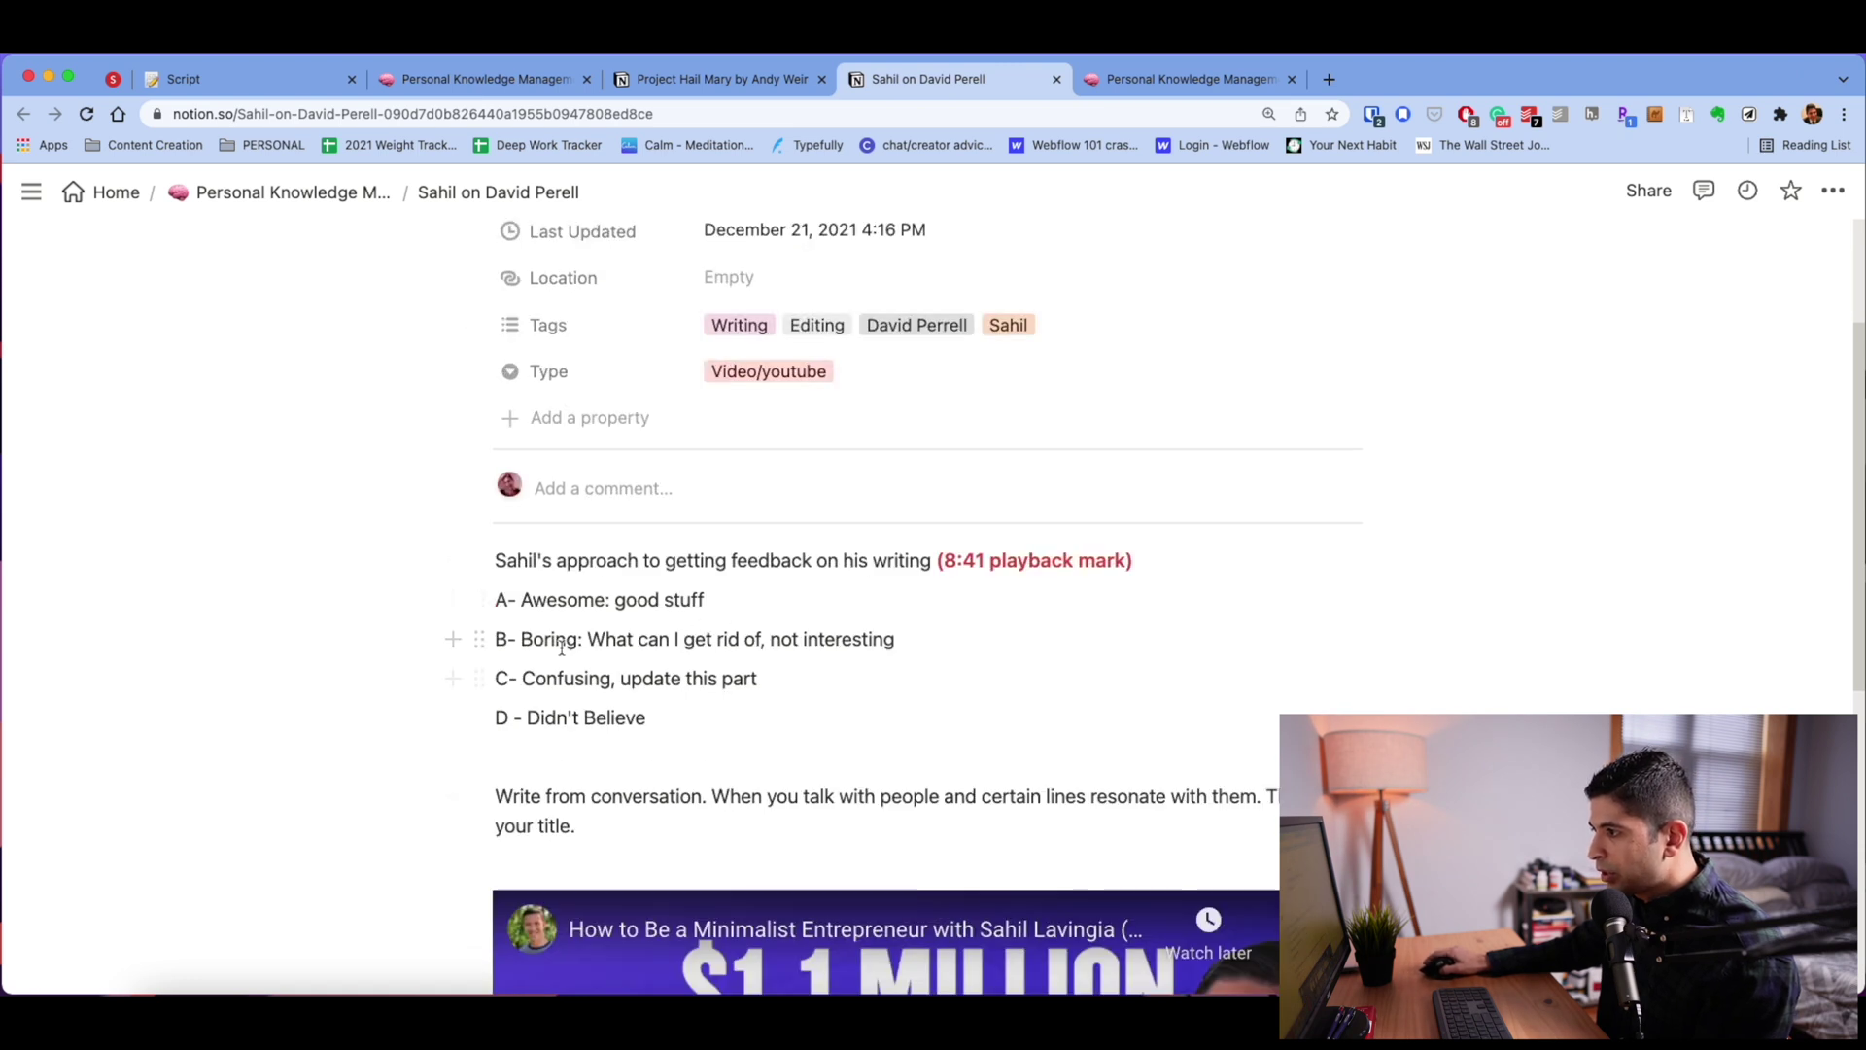
{"action": "left_click_drag", "start_coordinate": [944, 562], "coordinate": [1136, 564]}
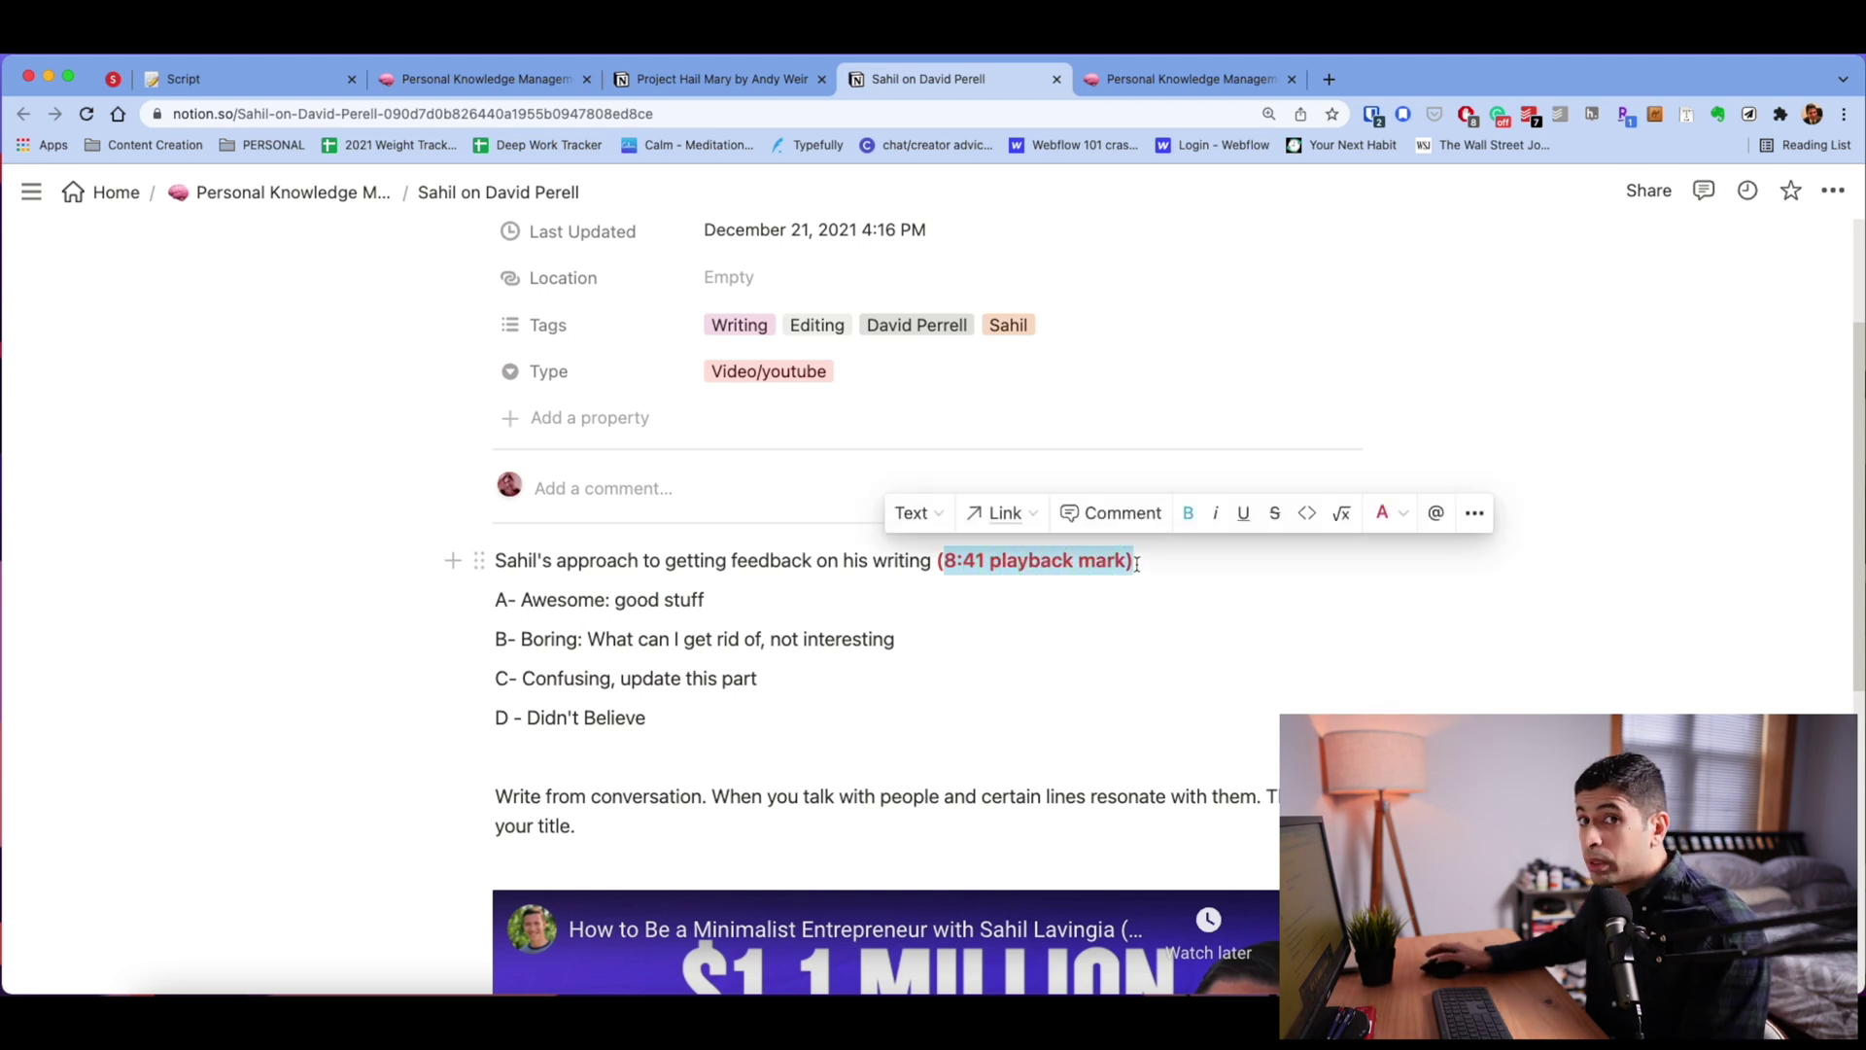
{"action": "left_click", "coordinate": [1031, 639]}
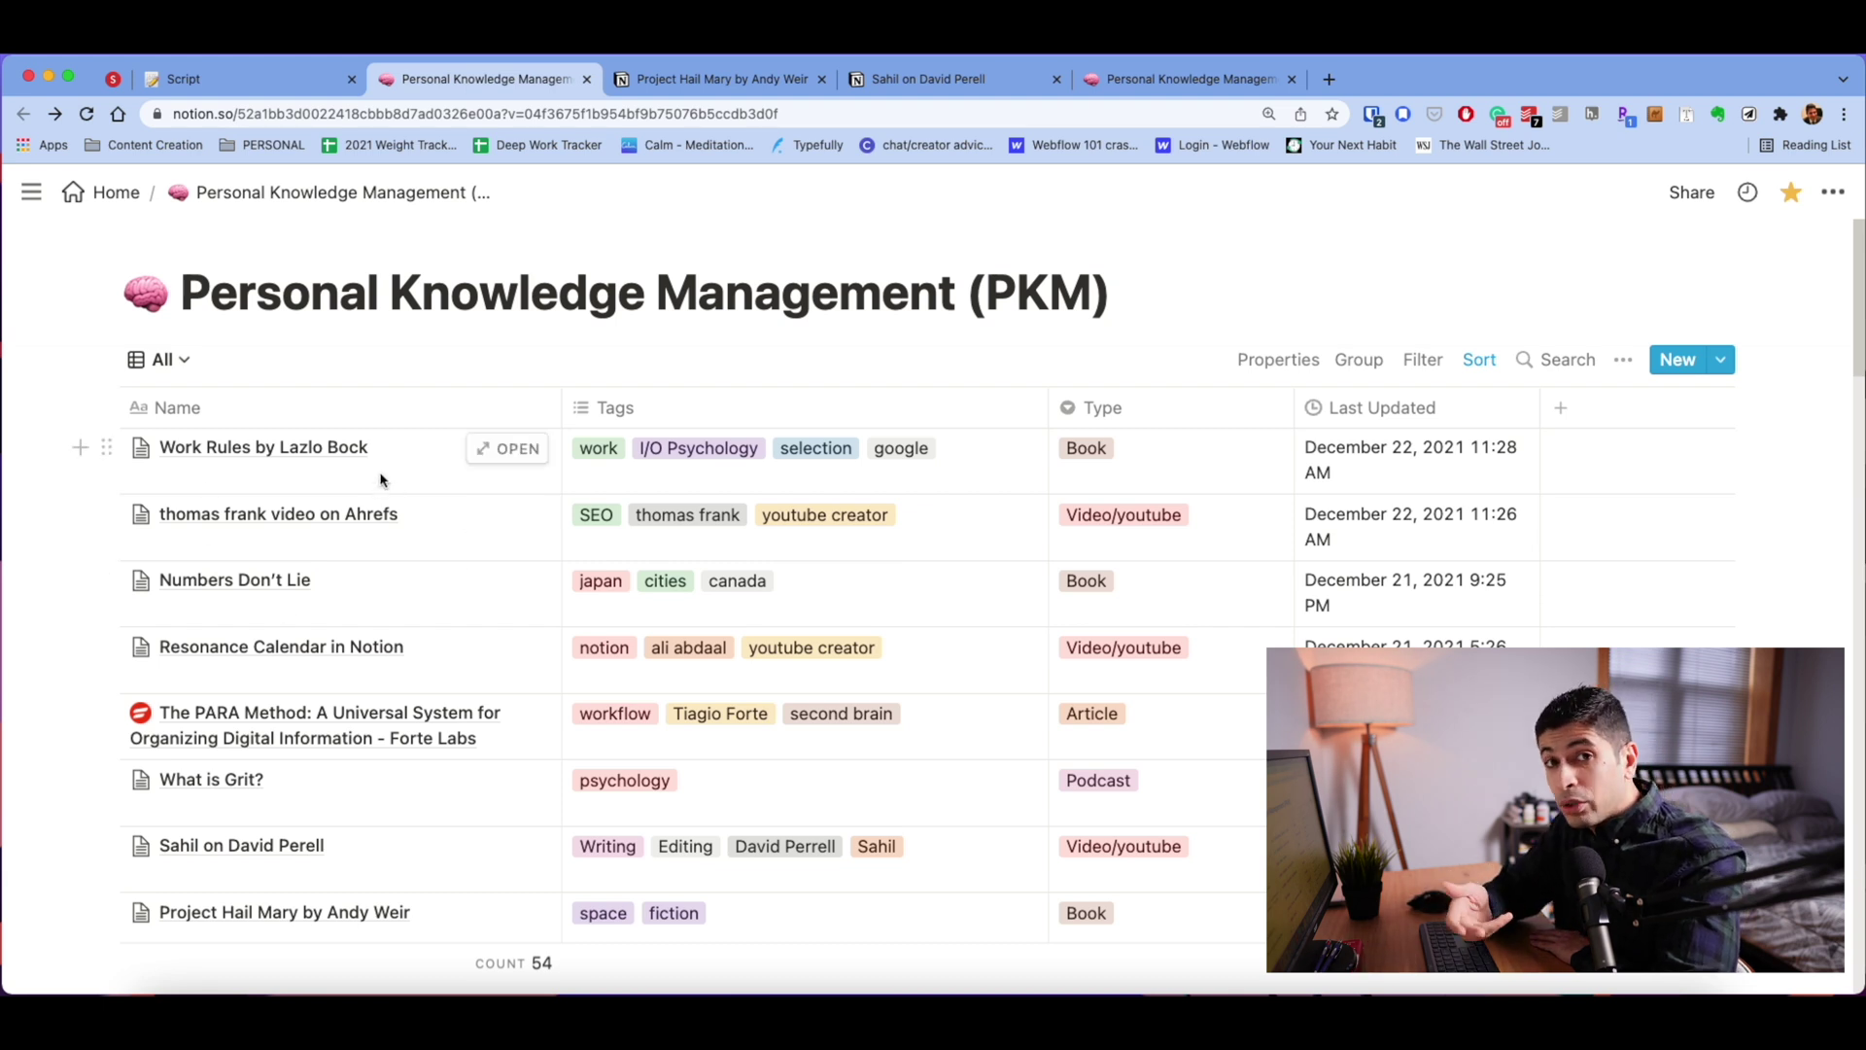
Search the table for 'WRIT', clear the search, and show the saved views list
{"action": "left_click", "coordinate": [1555, 360]}
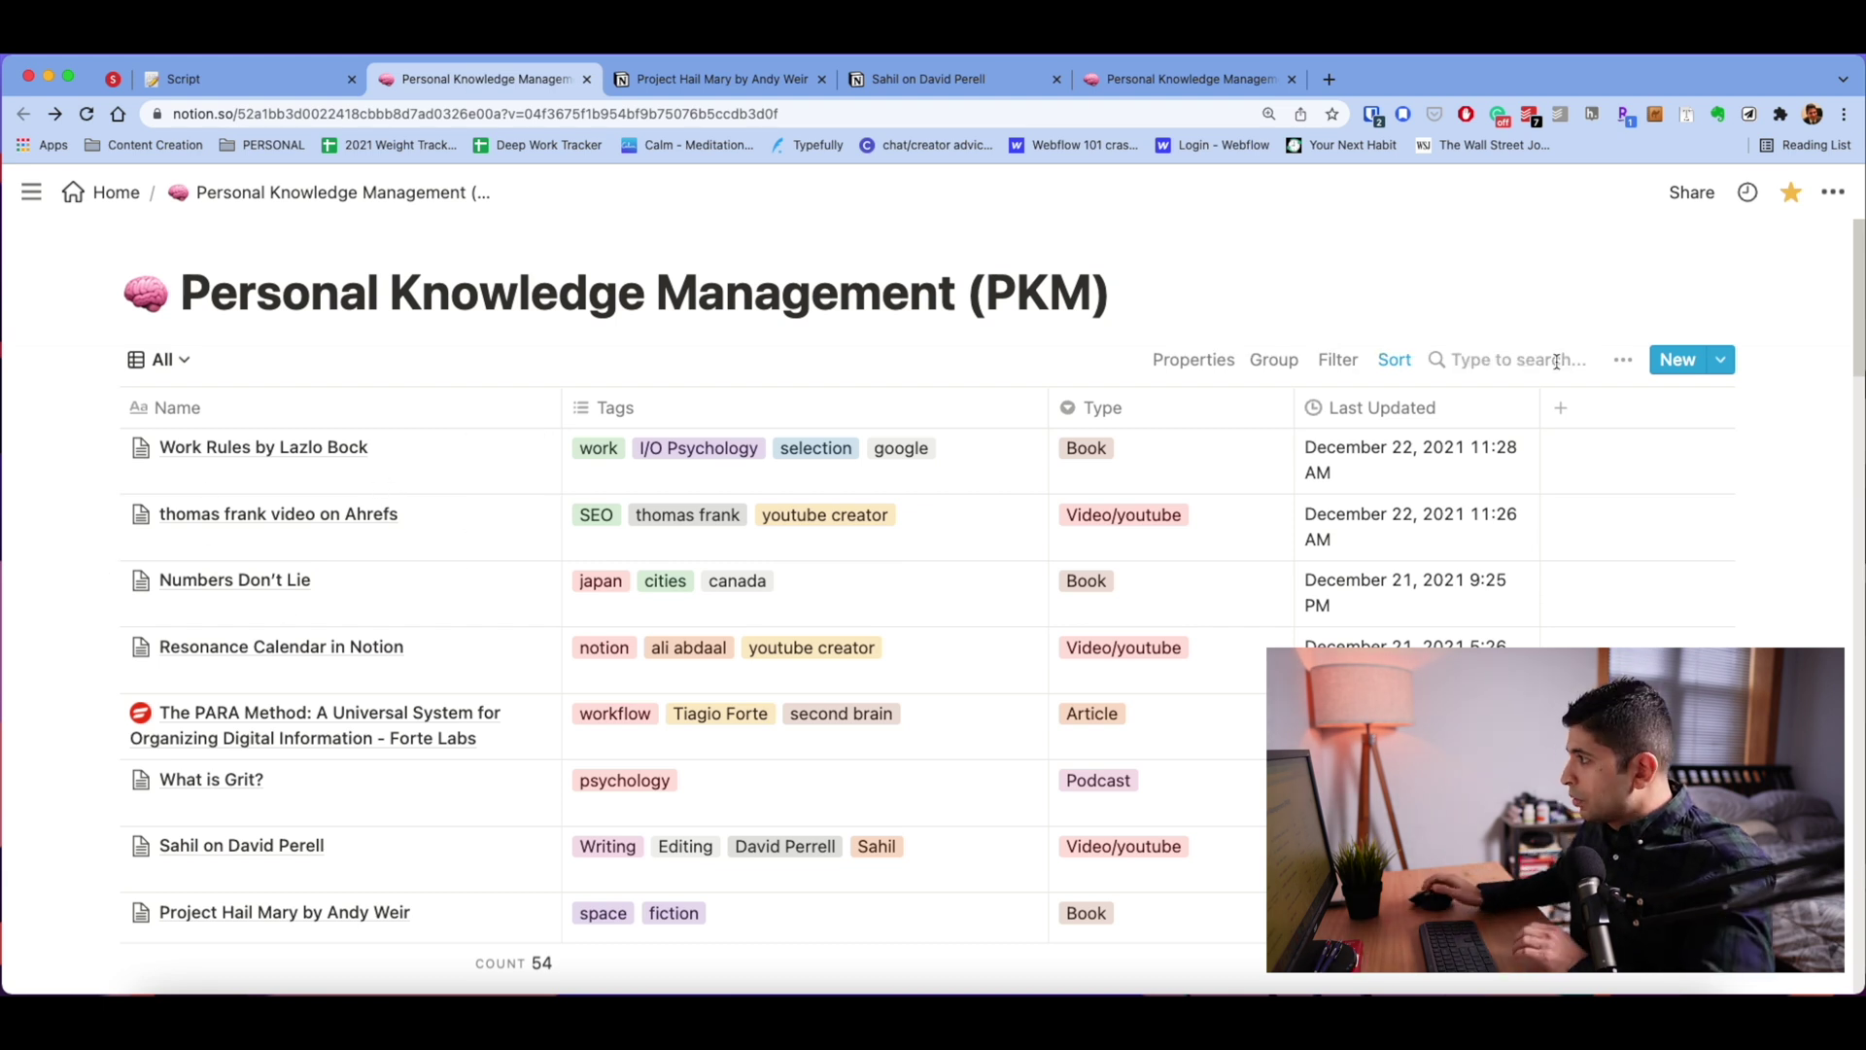
{"action": "type", "text": "WRITING"}
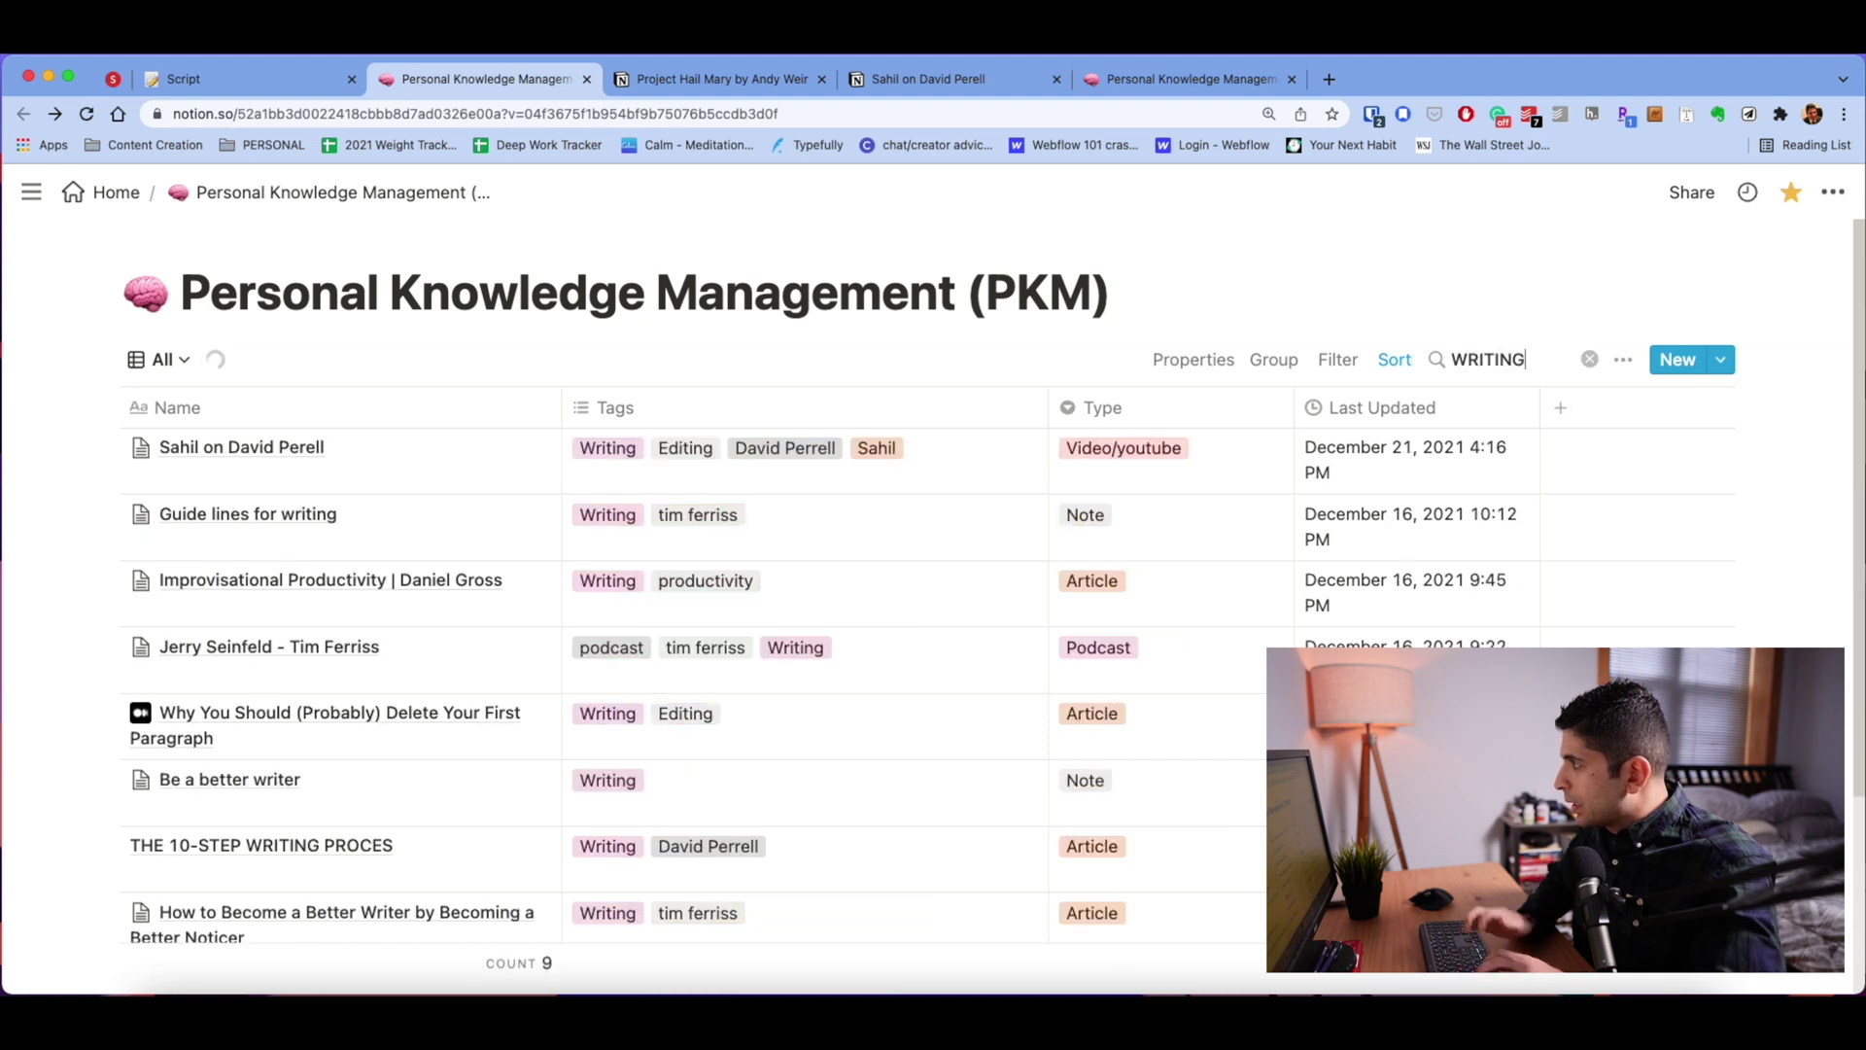
{"action": "scroll", "coordinate": [774, 653], "scroll_direction": "down", "scroll_amount": 5}
{"action": "scroll", "coordinate": [619, 622], "scroll_direction": "up", "scroll_amount": 1}
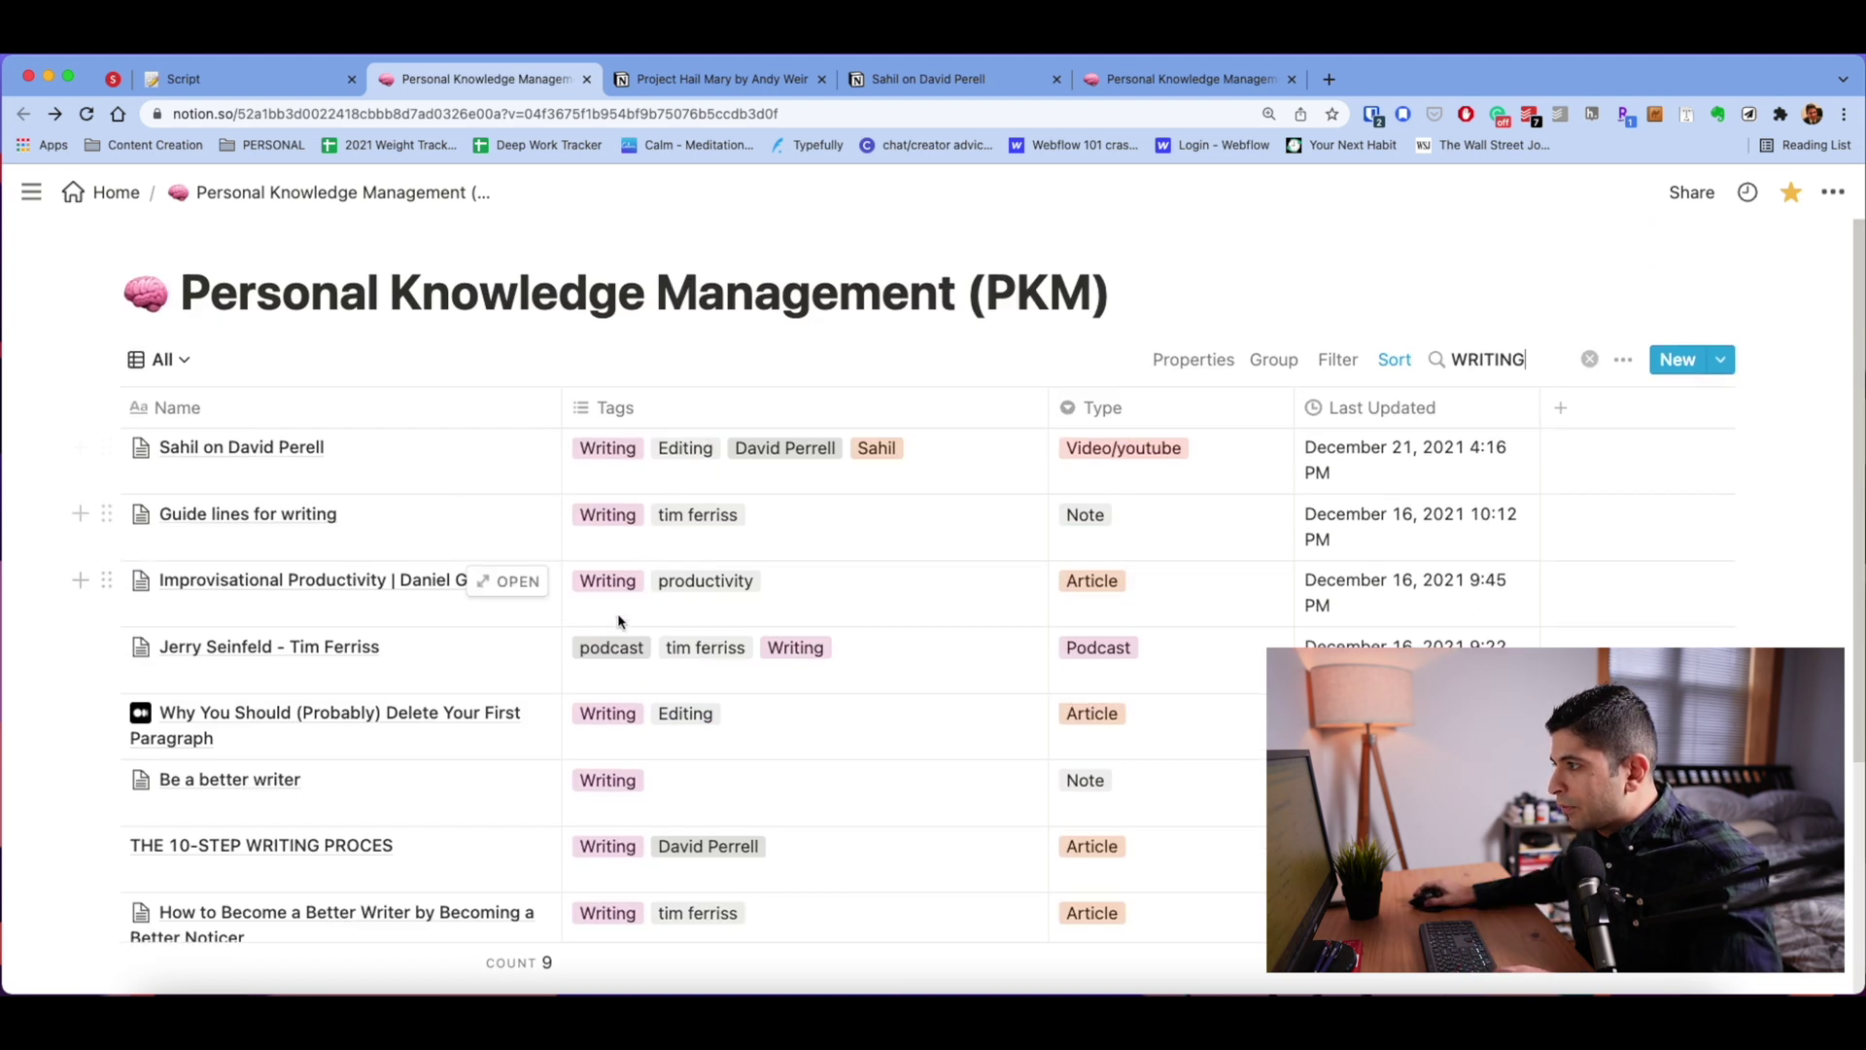
{"action": "scroll", "coordinate": [619, 622], "scroll_direction": "down", "scroll_amount": 3}
{"action": "scroll", "coordinate": [612, 622], "scroll_direction": "up", "scroll_amount": 3}
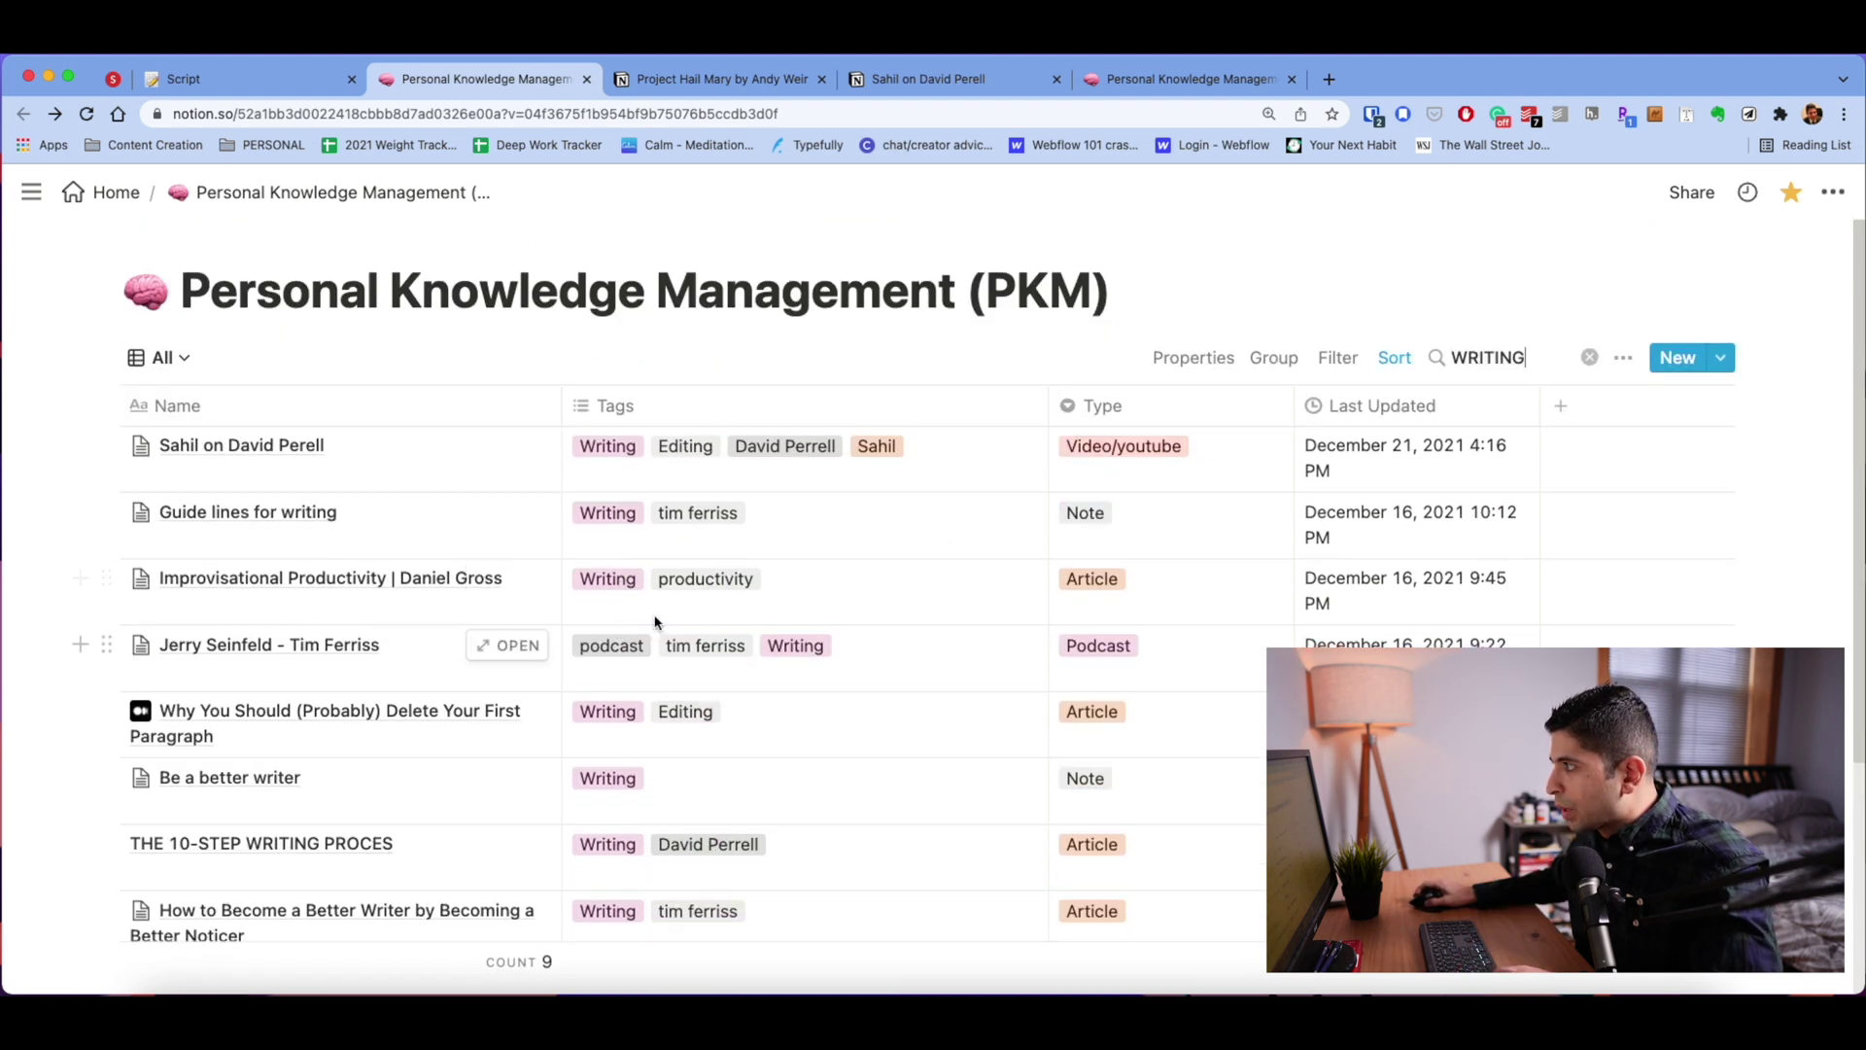
{"action": "left_click", "coordinate": [1585, 358]}
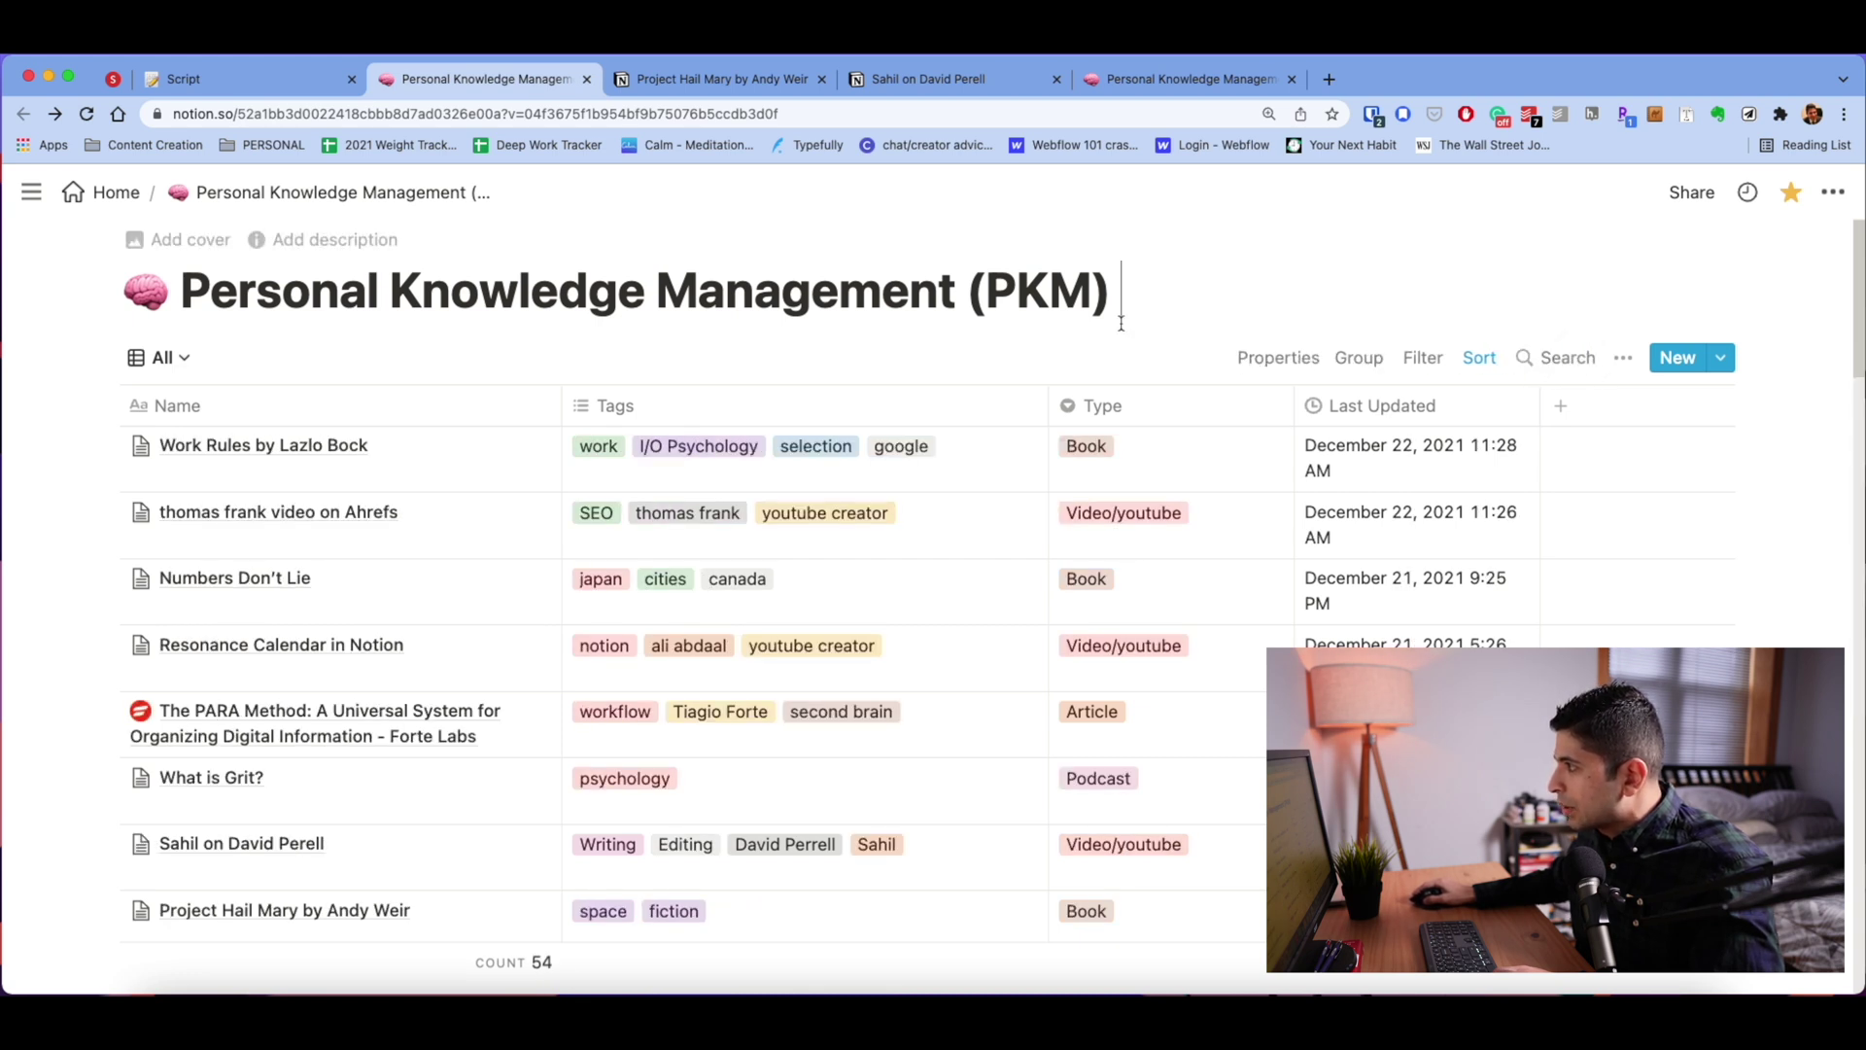
{"action": "left_click", "coordinate": [159, 358]}
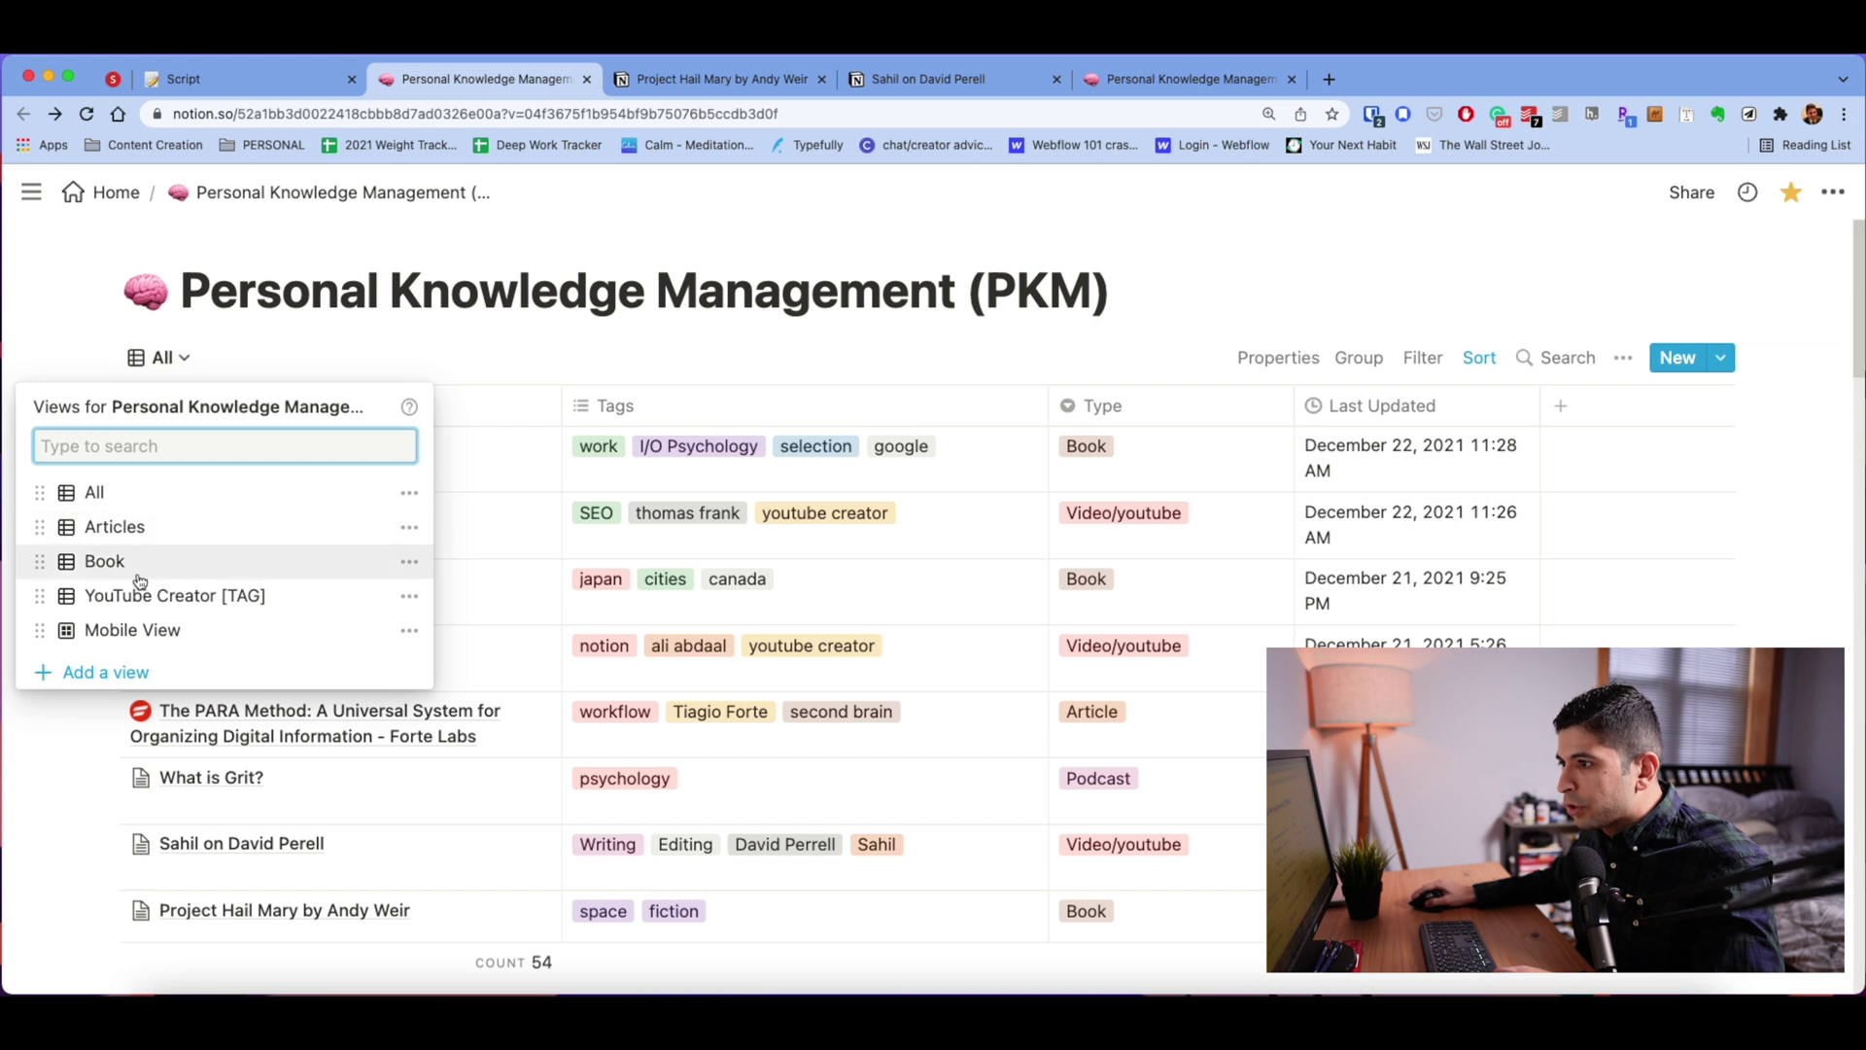
Switch to the Articles view, search it for 'WRITING', then delete the query
{"action": "left_click", "coordinate": [113, 528]}
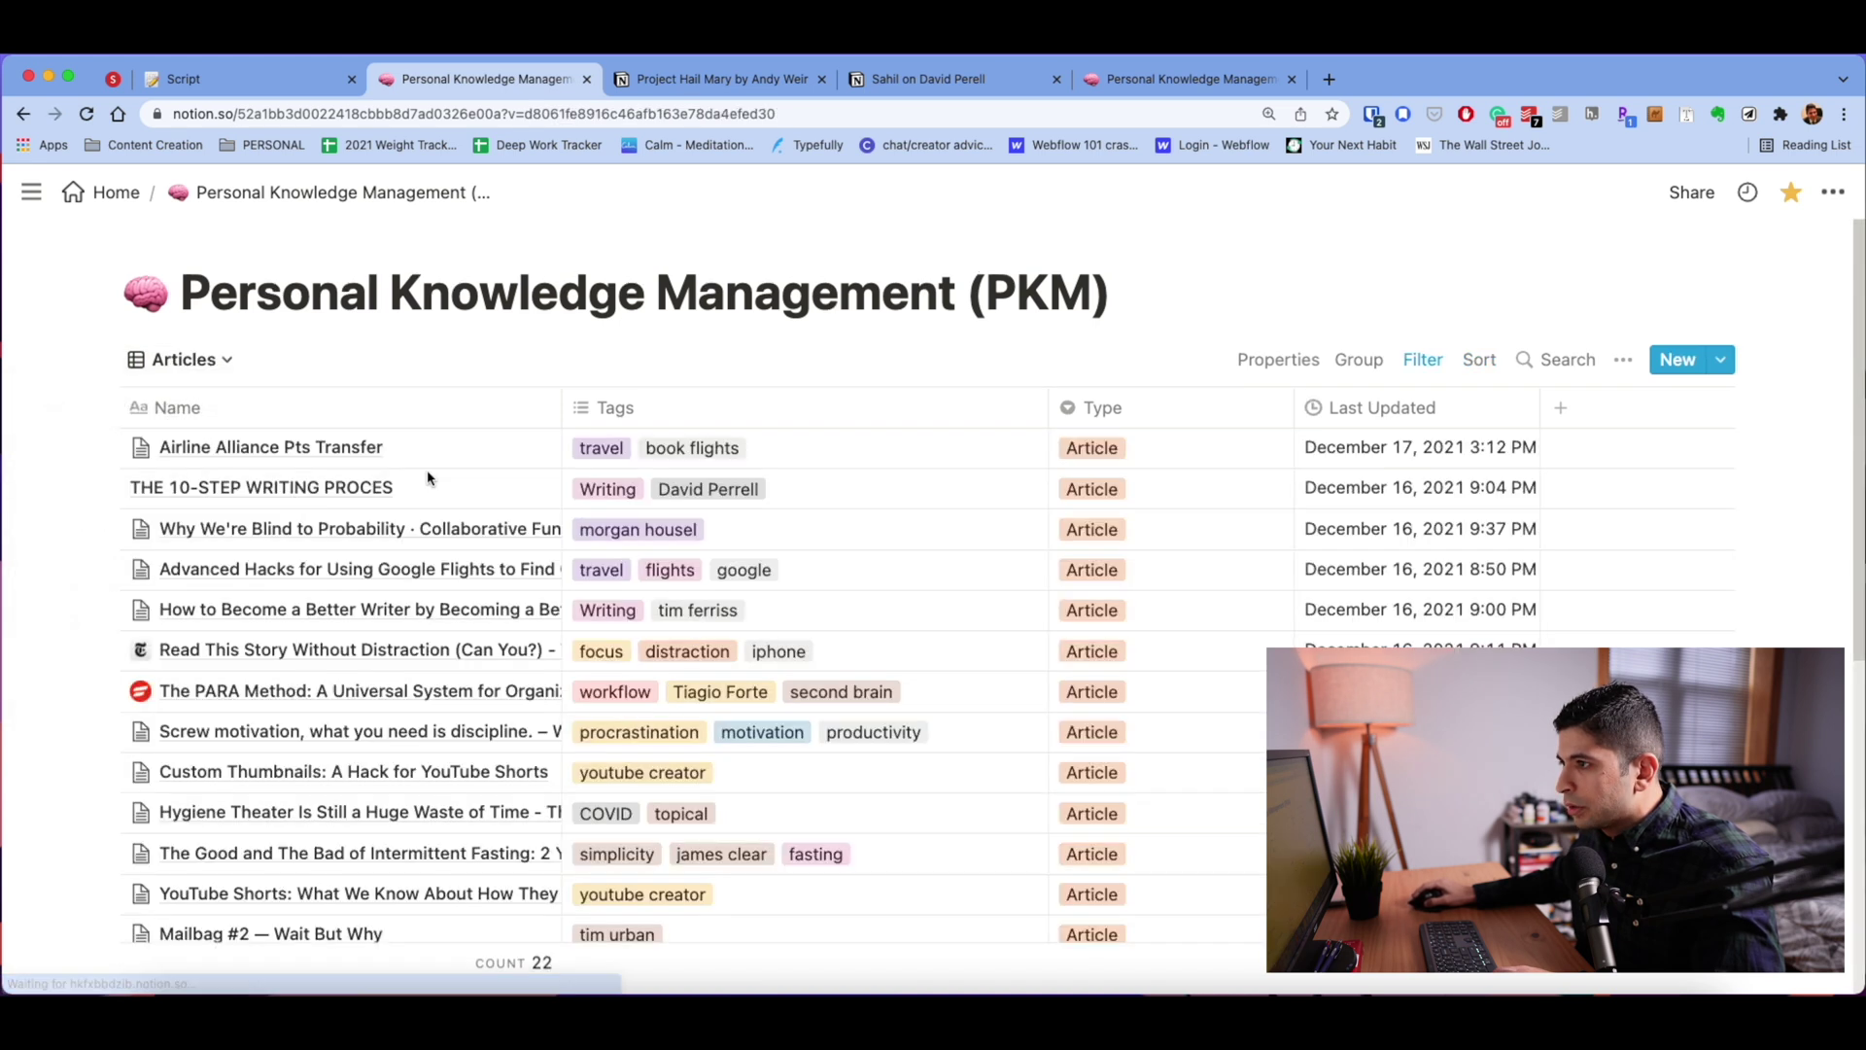
{"action": "left_click", "coordinate": [1562, 361]}
{"action": "type", "text": "WRITIN"}
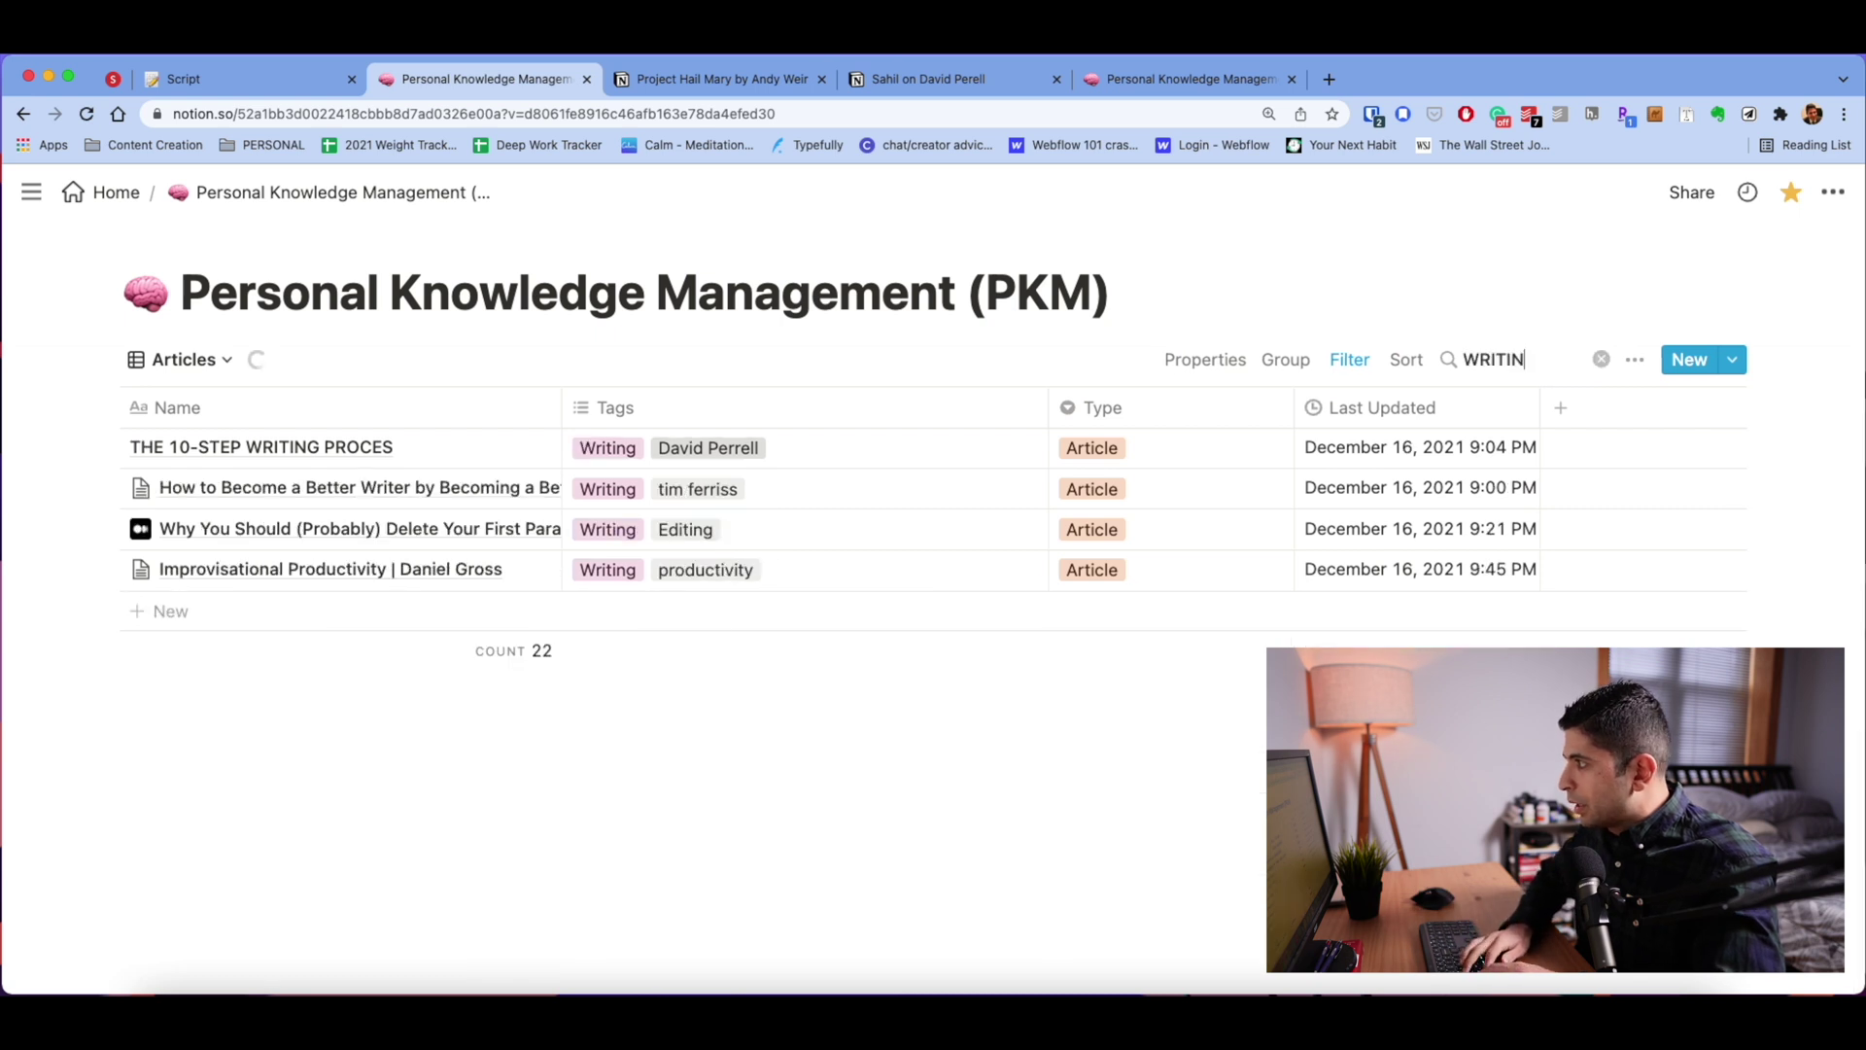
{"action": "type", "text": "G"}
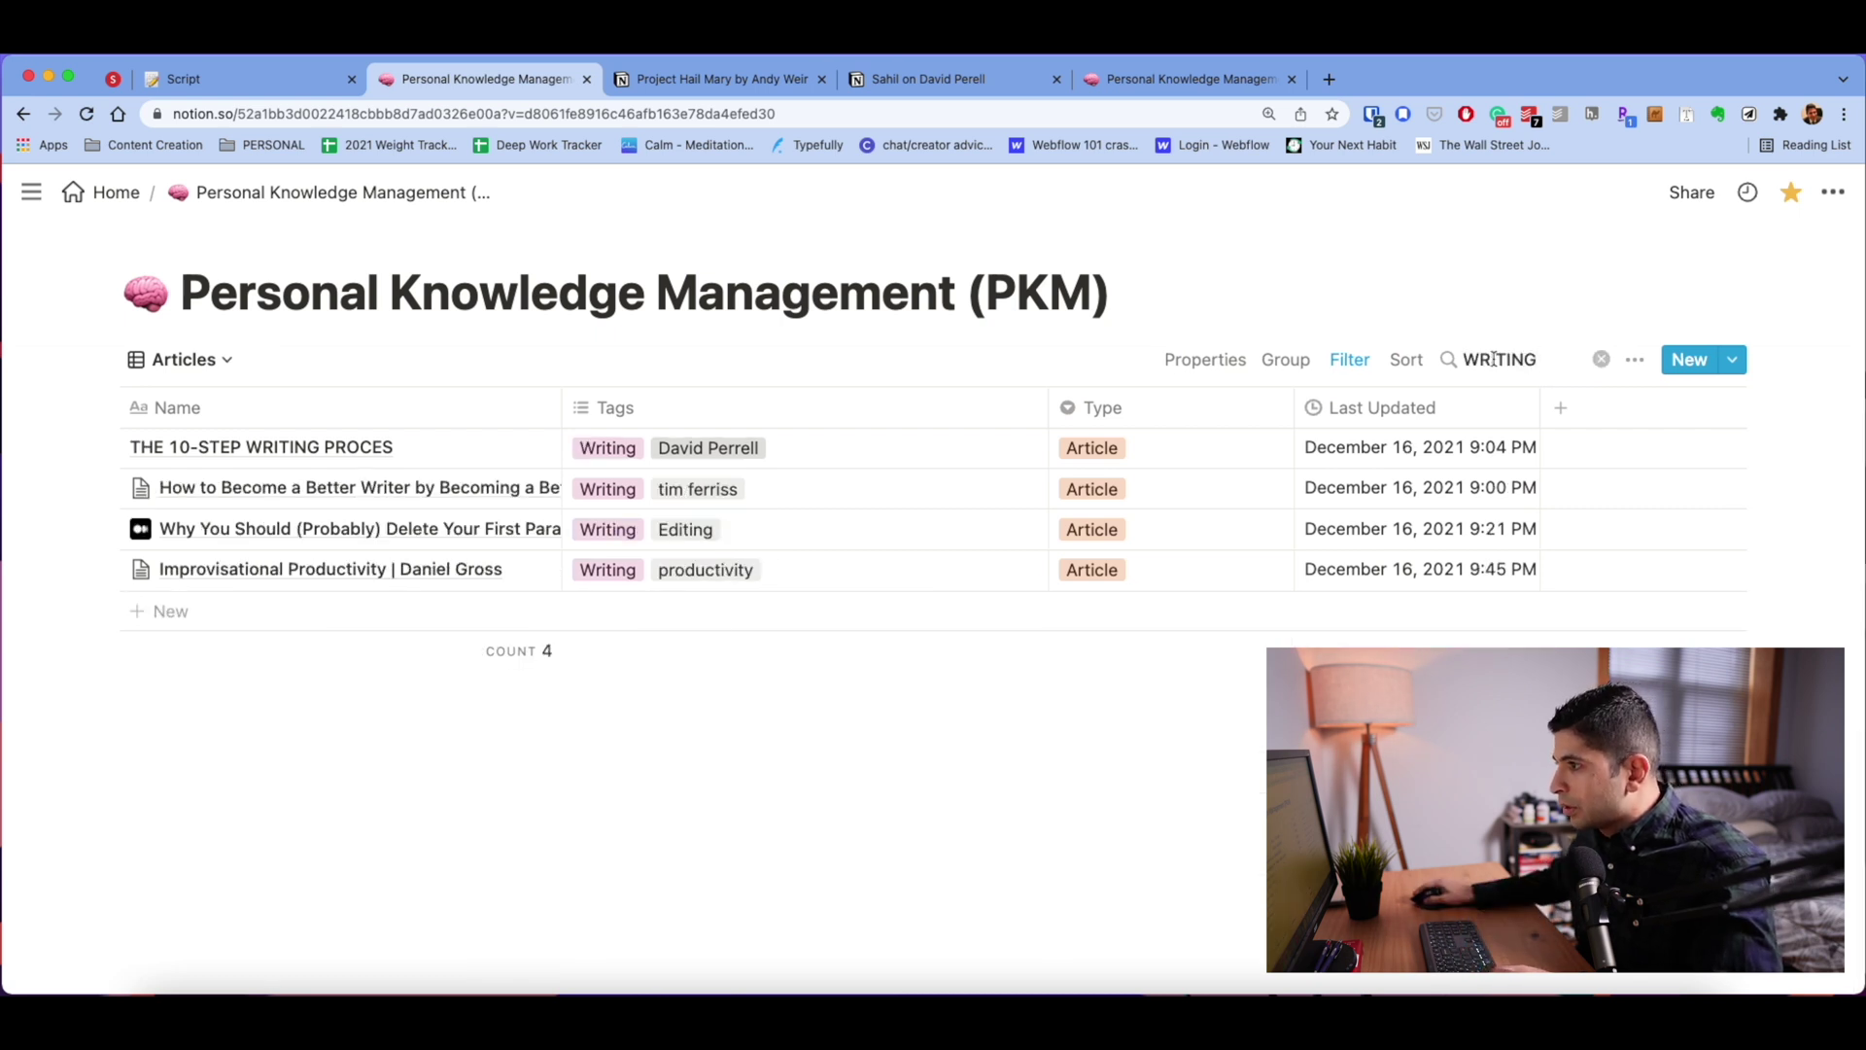
{"action": "double_click", "coordinate": [1494, 360]}
{"action": "key", "text": "BackSpace"}
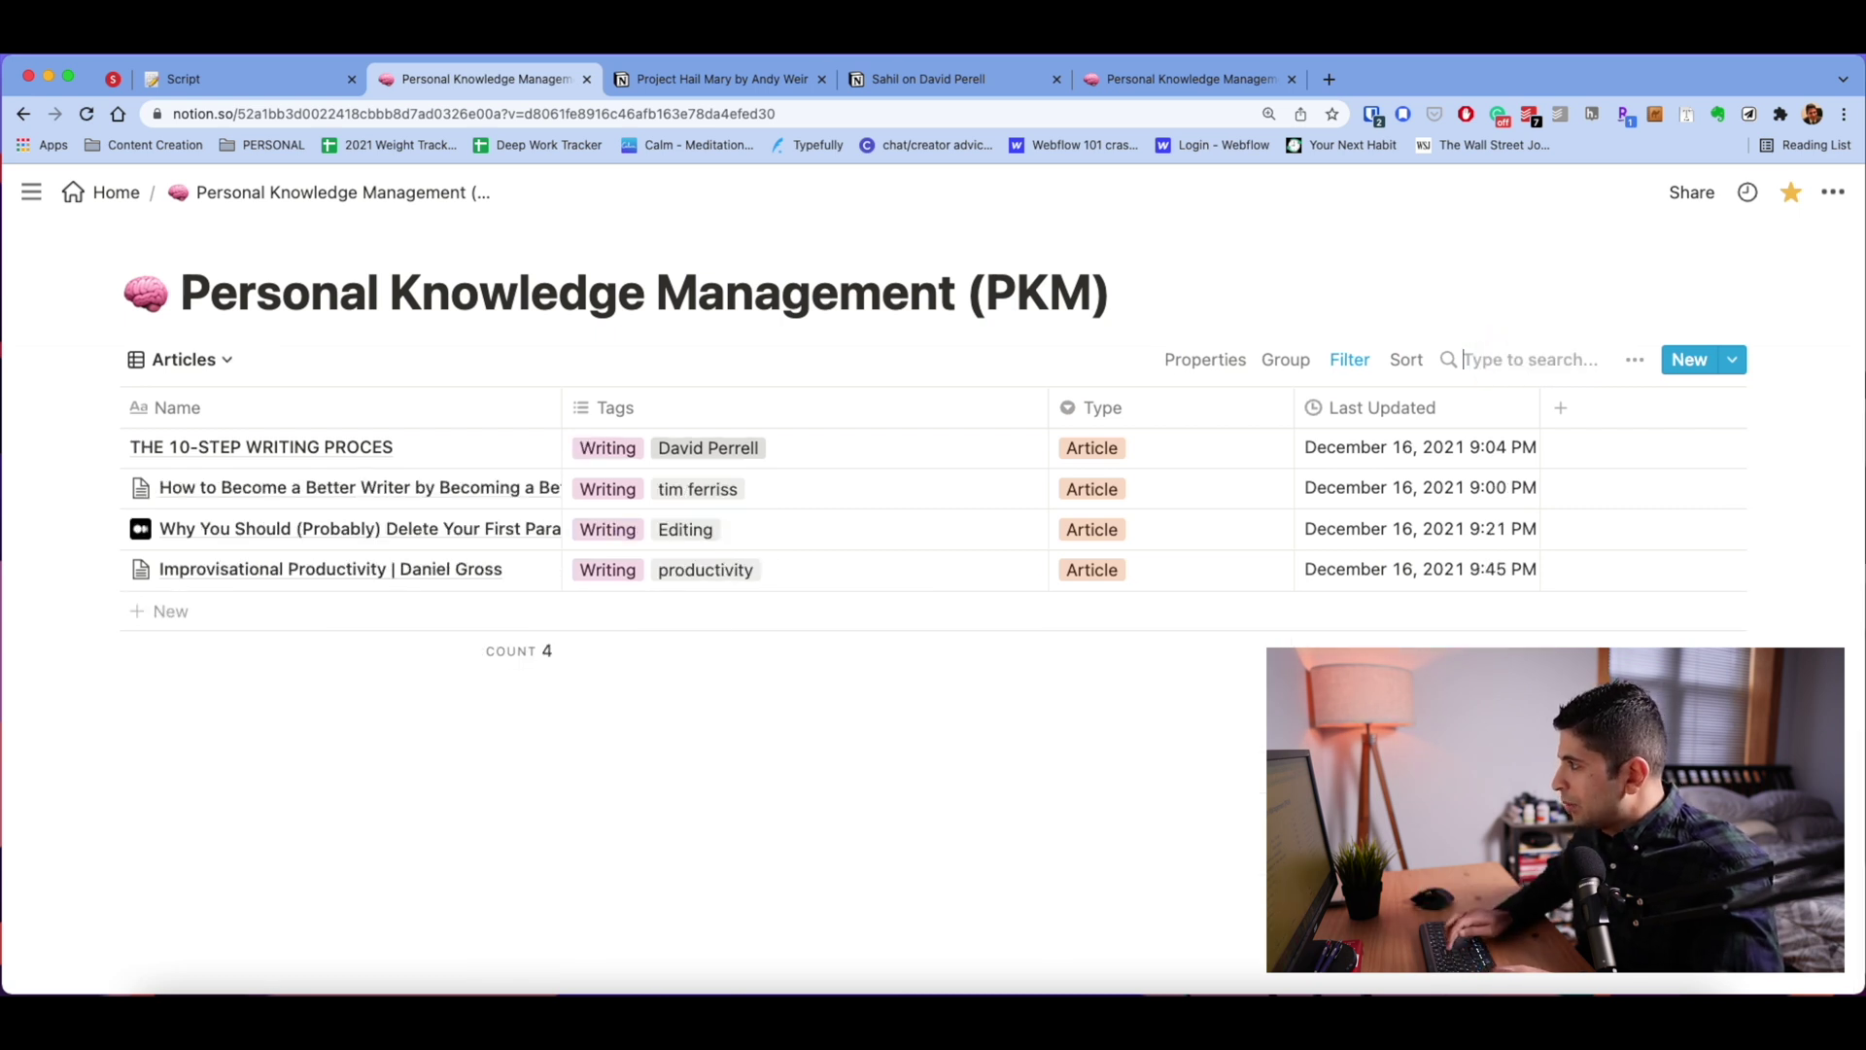
Open and close the views list, then move to the other PKM tab with Cmd+5
{"action": "left_click", "coordinate": [184, 360]}
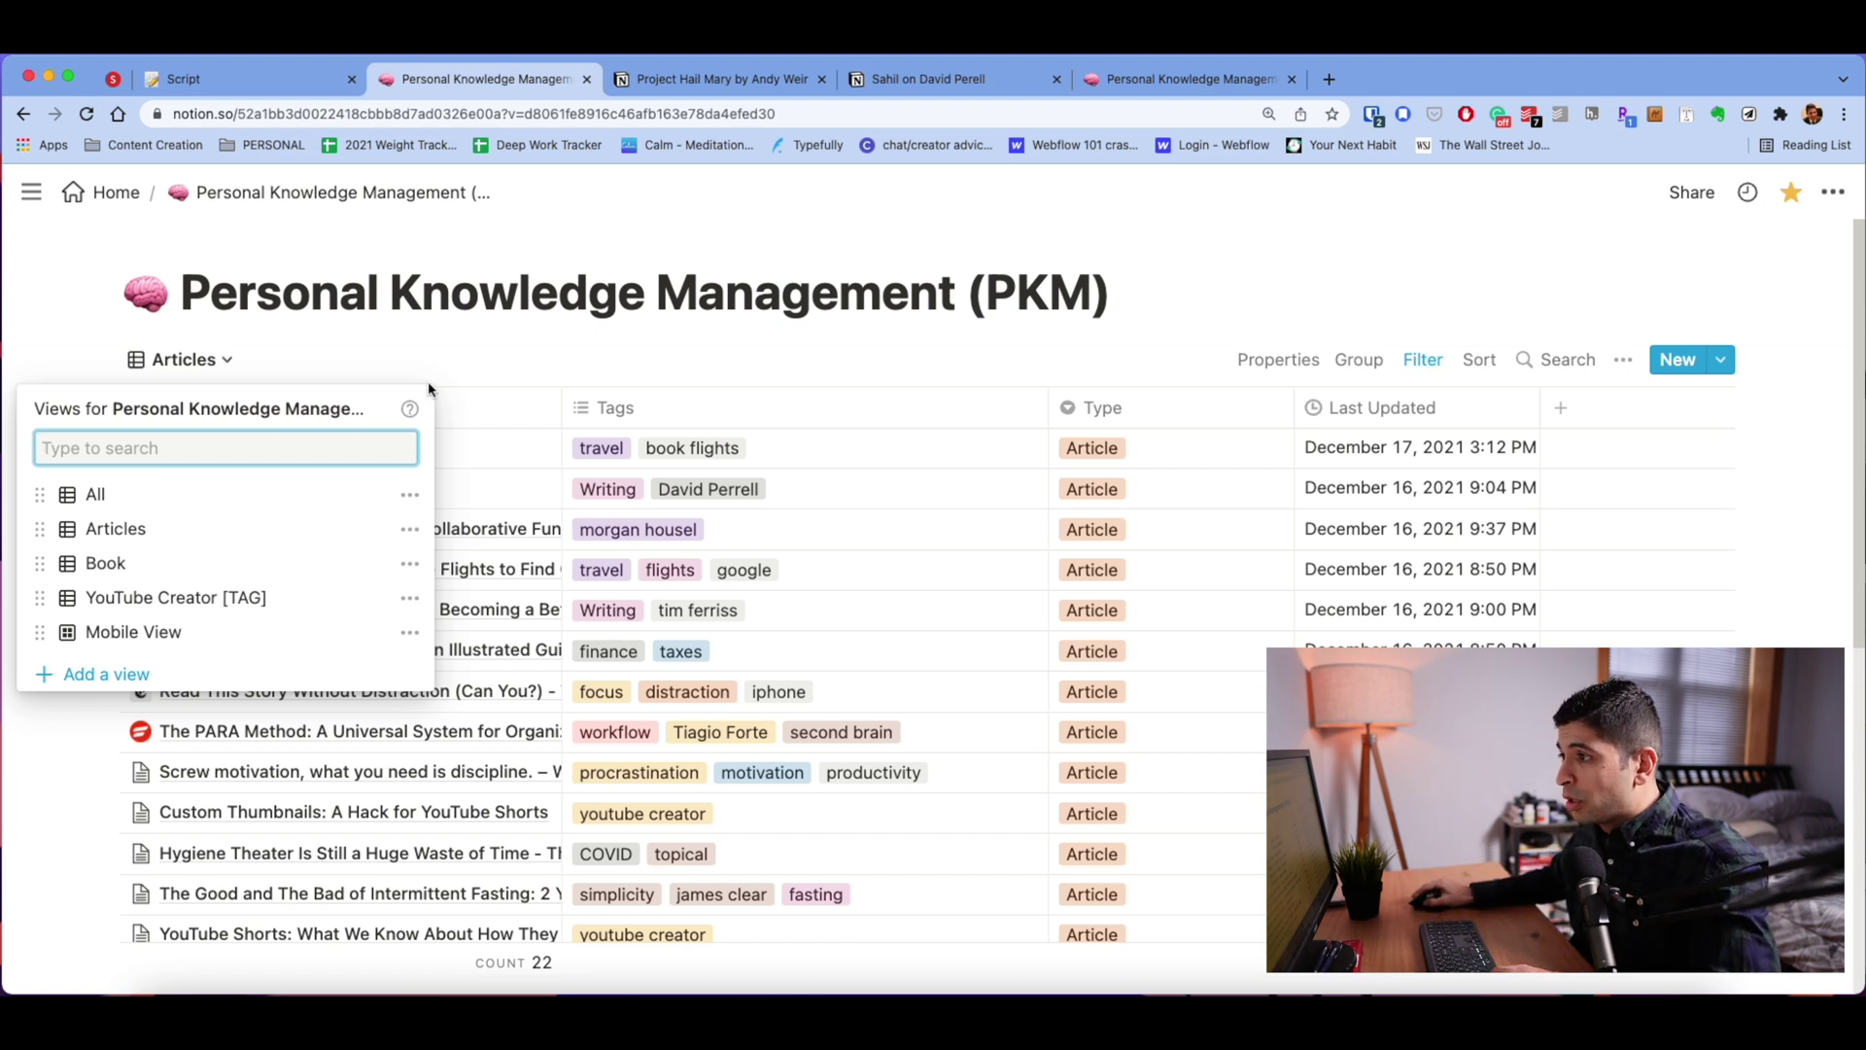
{"action": "left_click", "coordinate": [446, 364]}
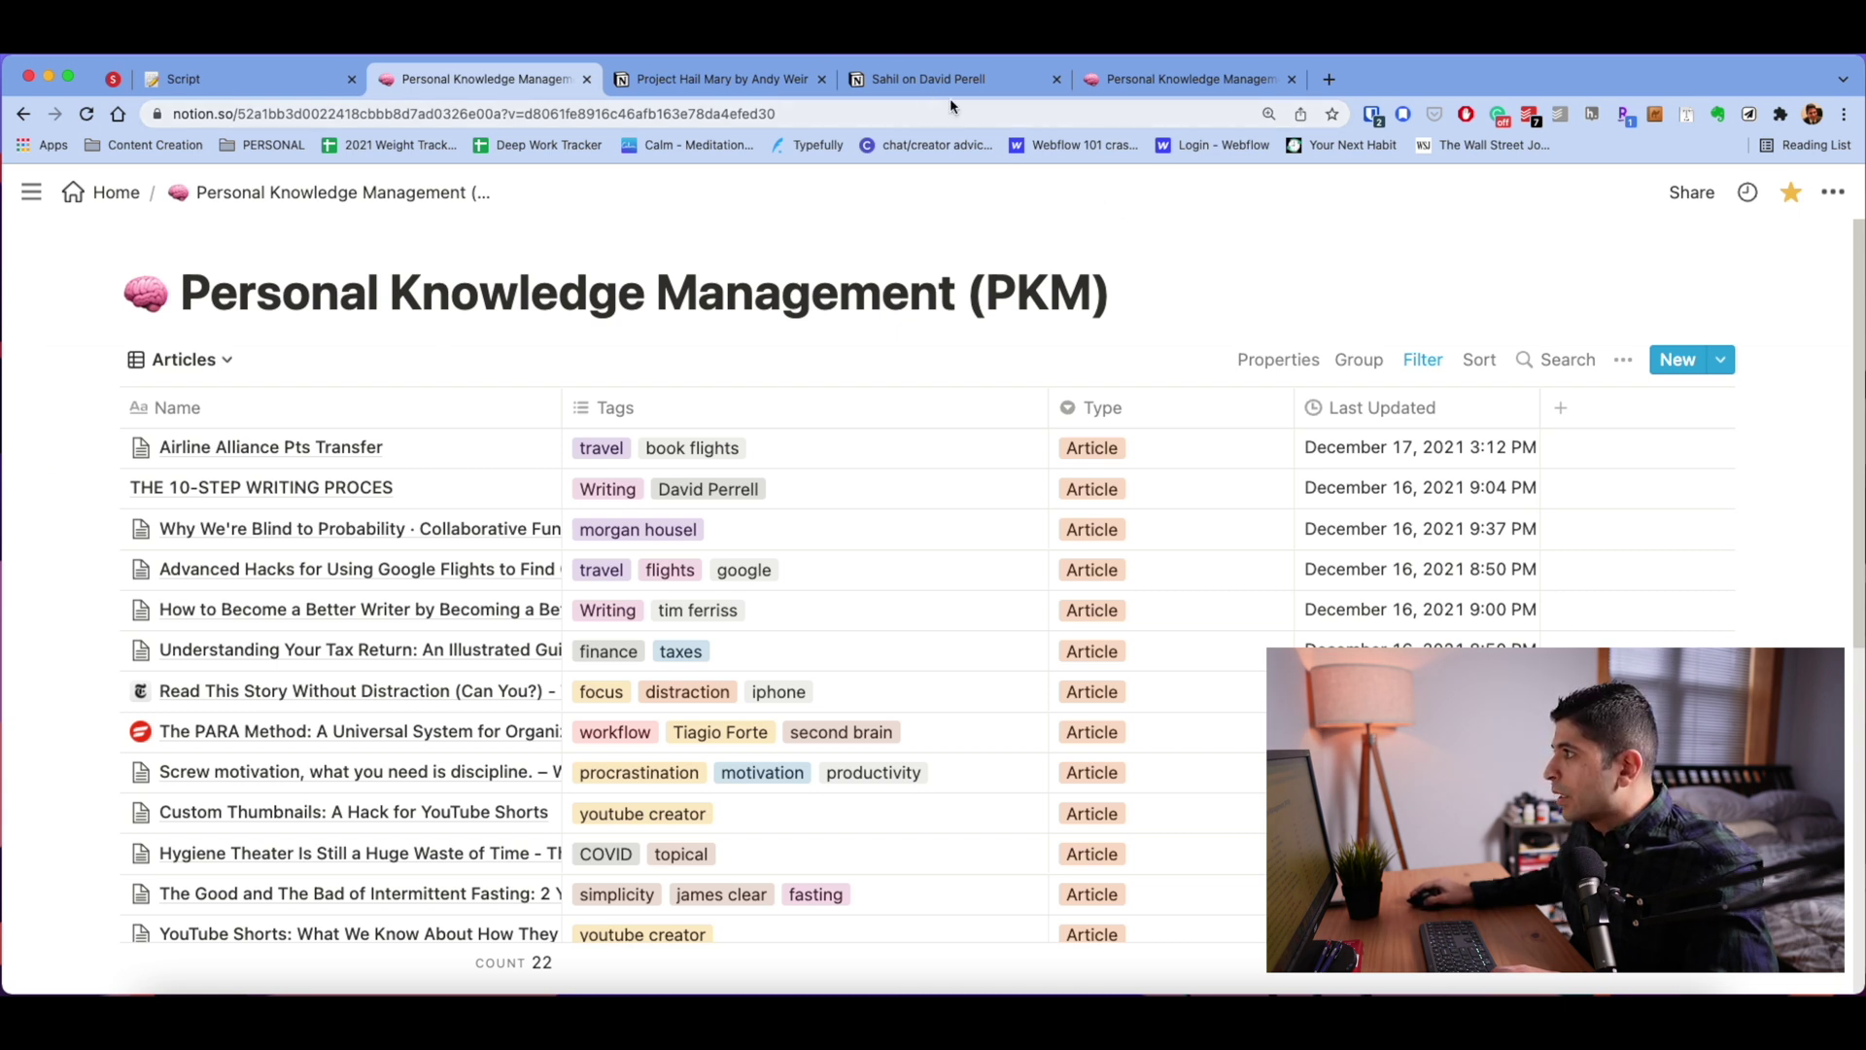
{"action": "key", "text": "super+5"}
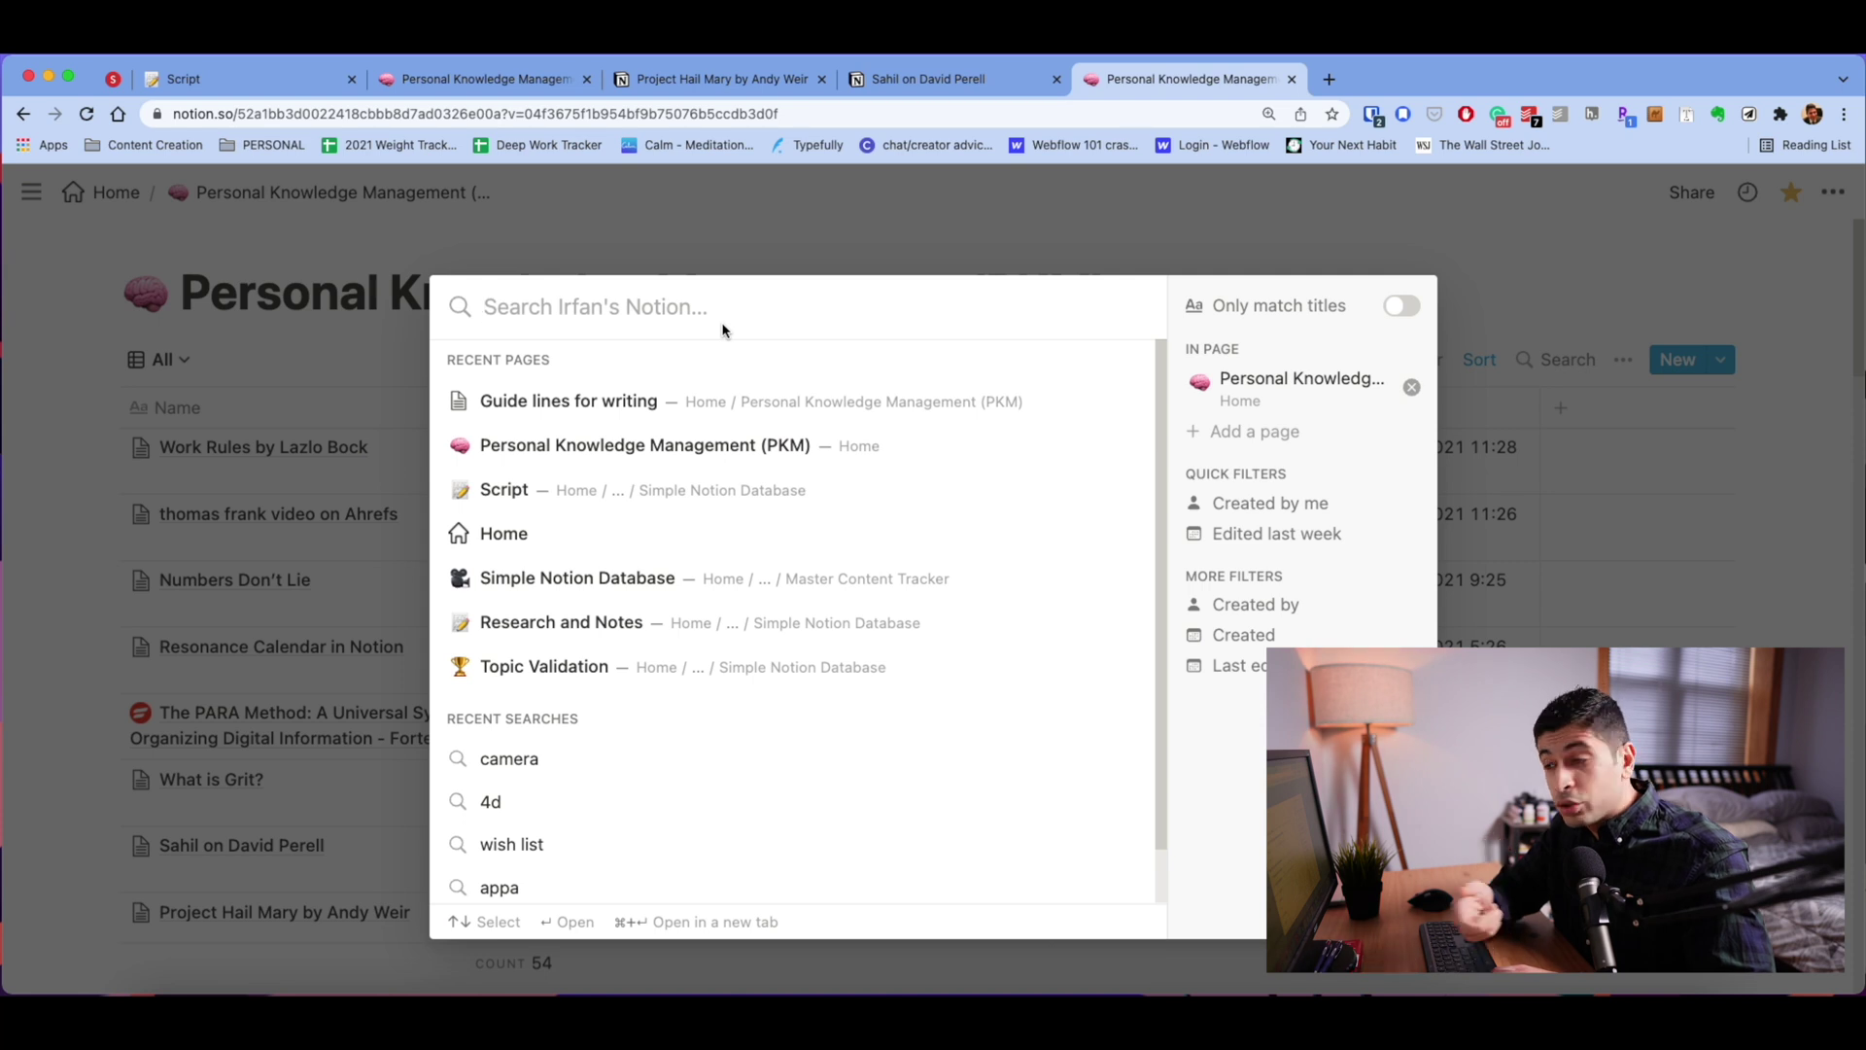
Search the PKM-scoped workspace for 'EVERNOTE'
{"action": "type", "text": "EVERNOTE"}
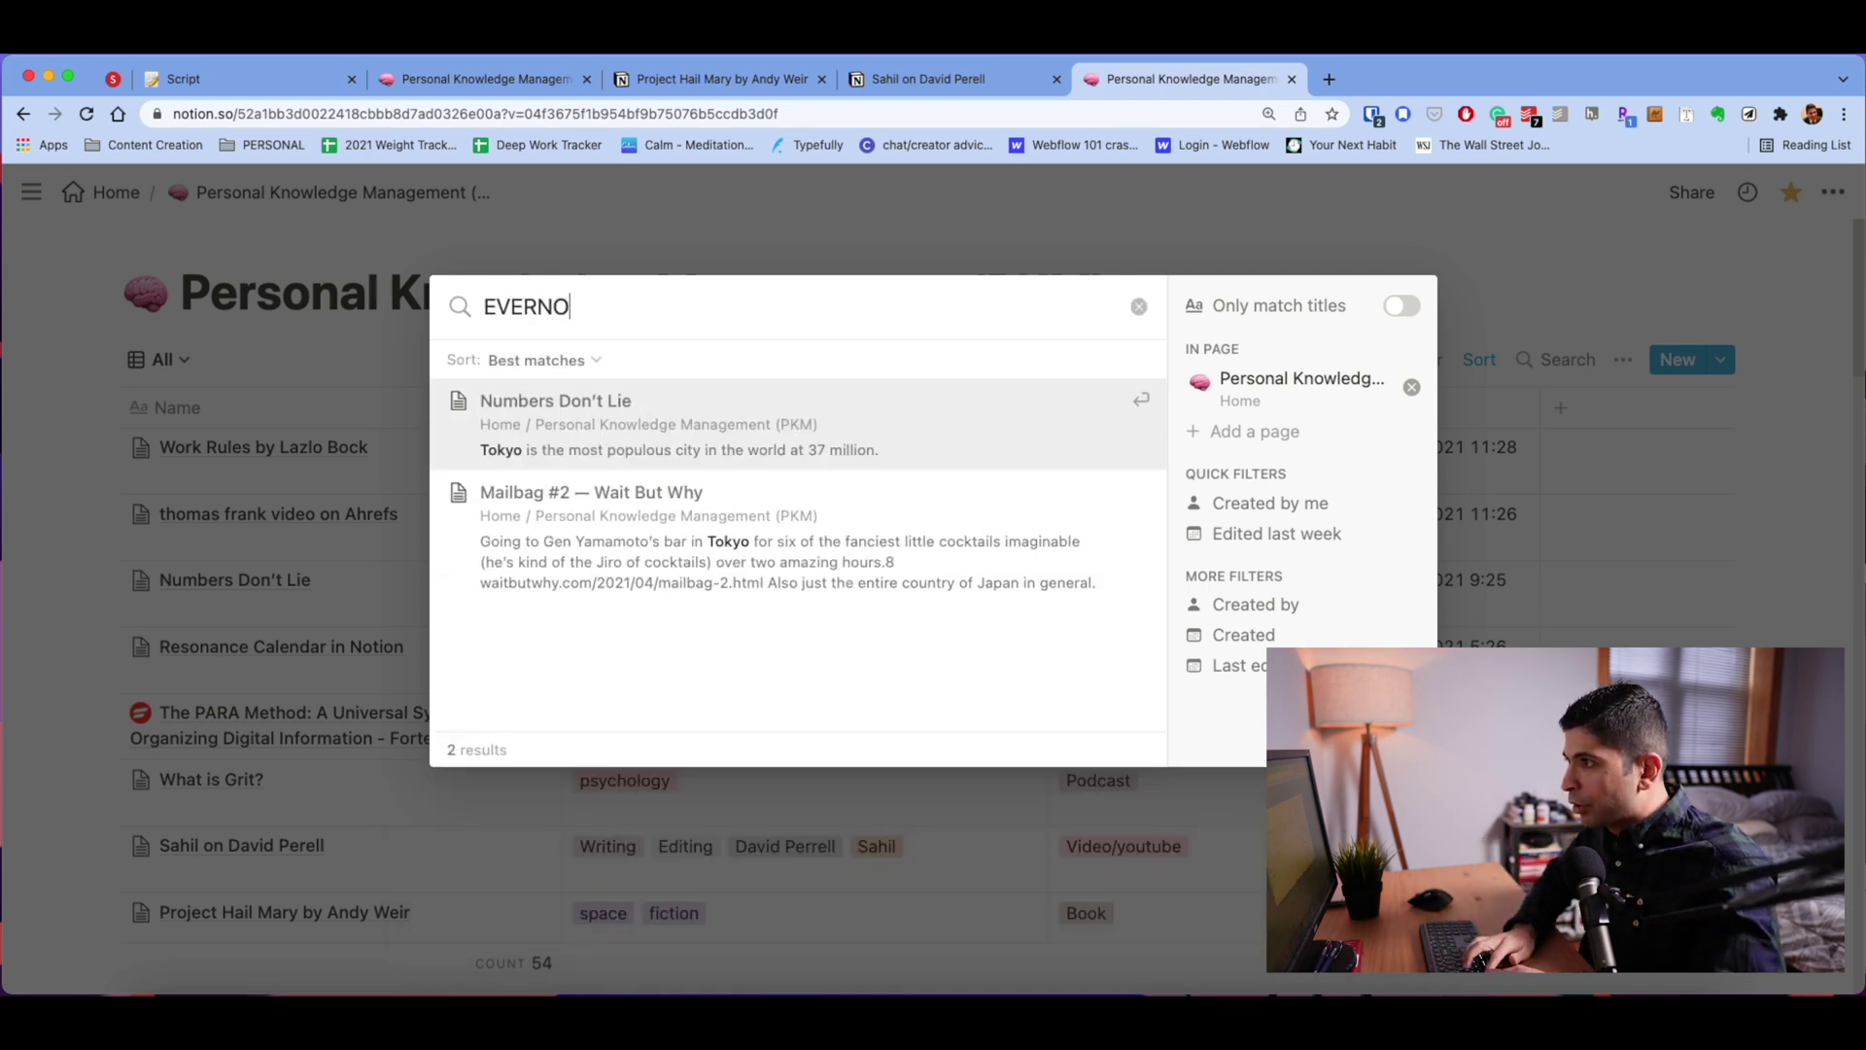